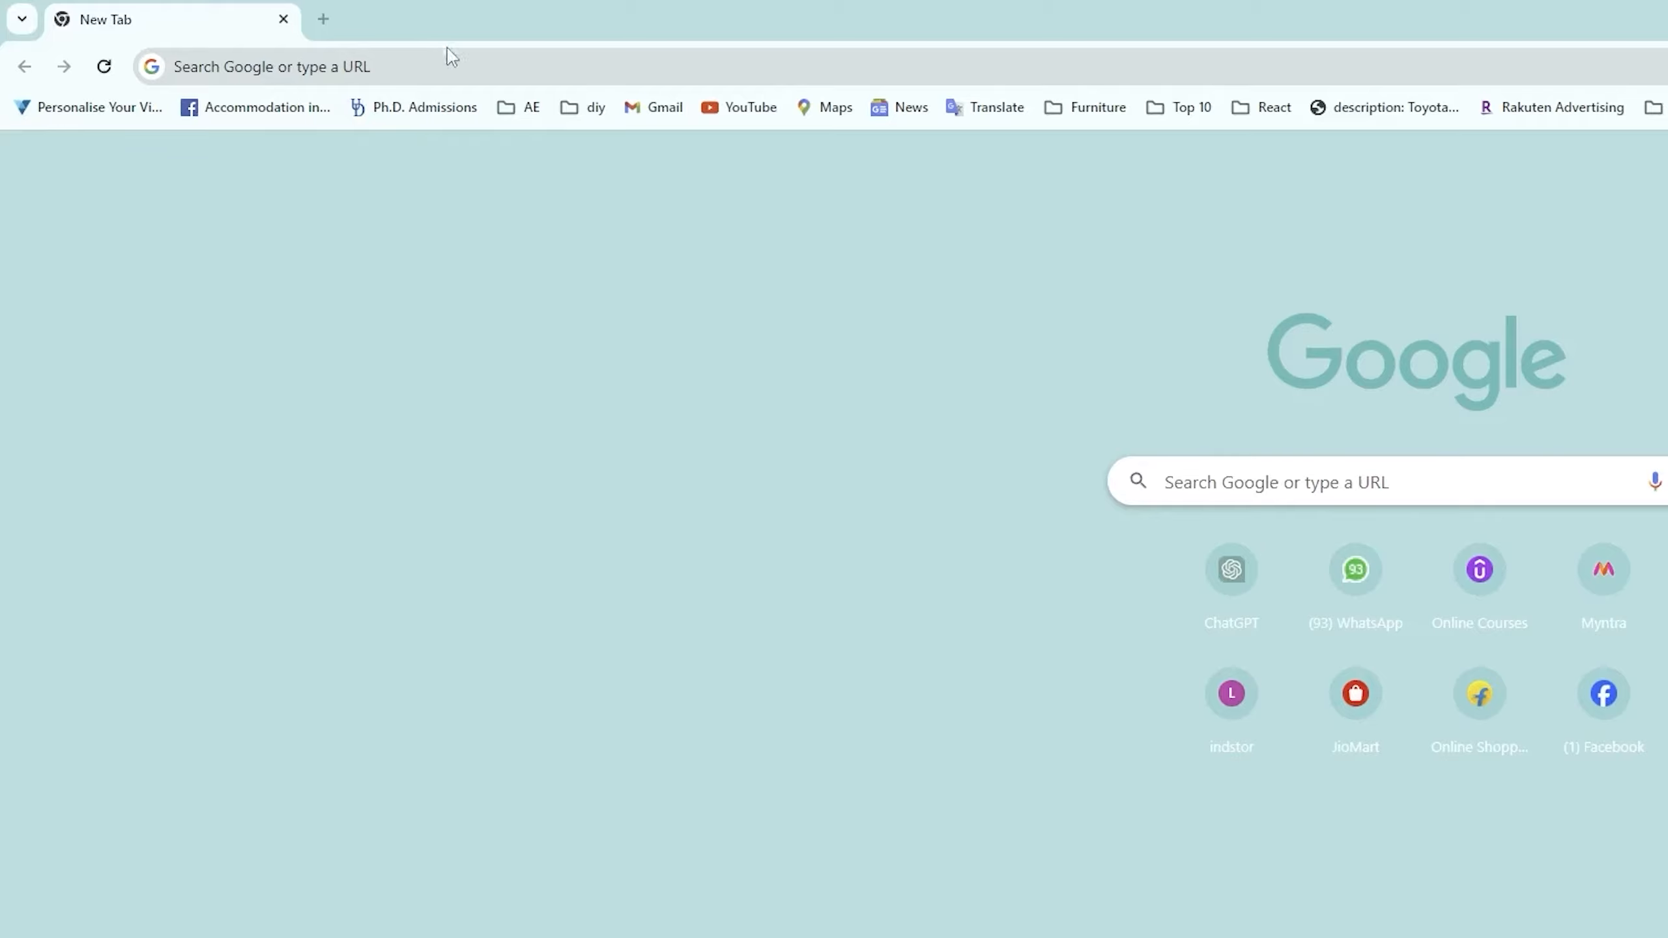
# Search the web for "vmware download" and open the Download VMware Workstation Player page on vmware.com.
pyautogui.click(446, 58)
pyautogui.write('vmware download')
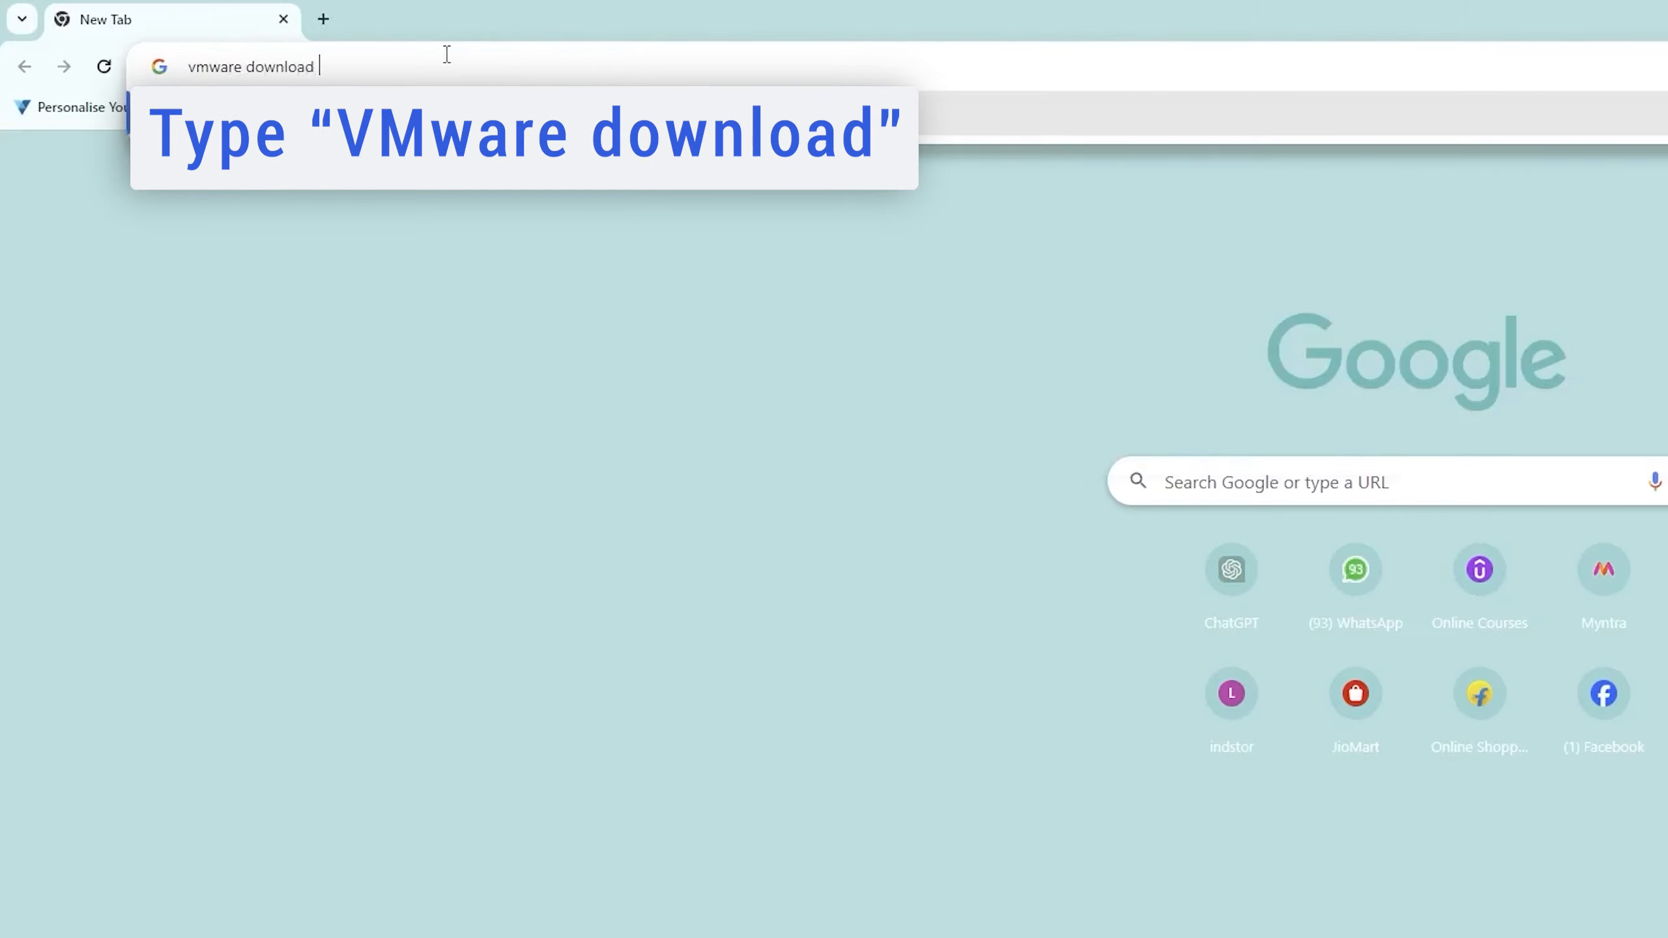
pyautogui.press('Return')
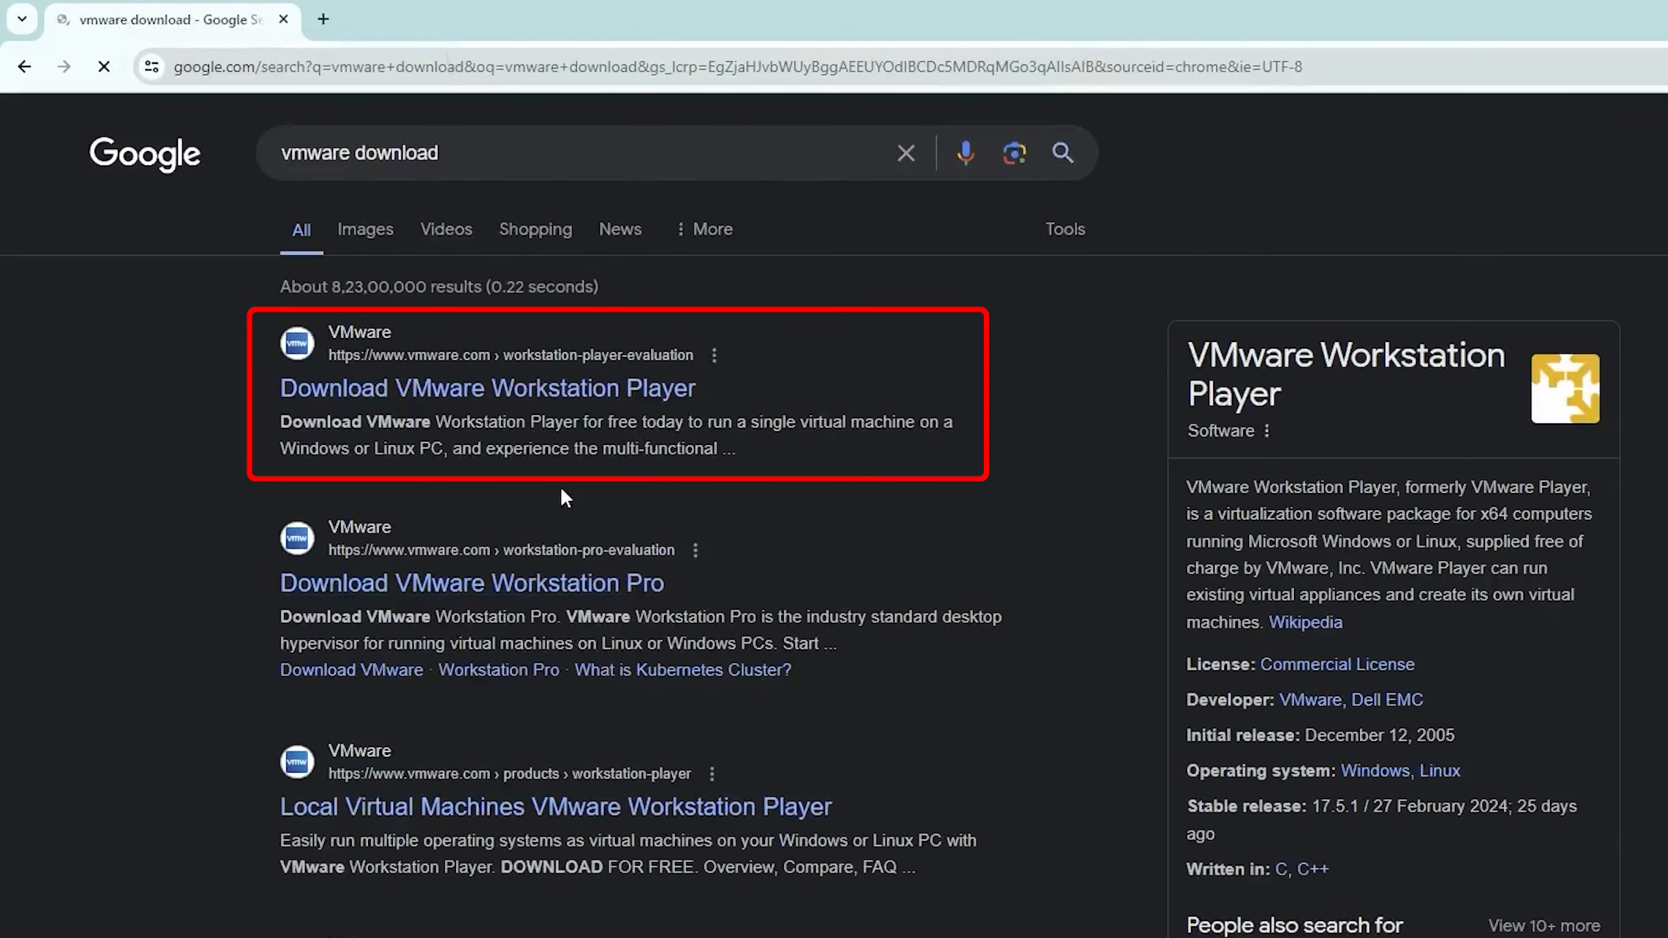
pyautogui.click(540, 391)
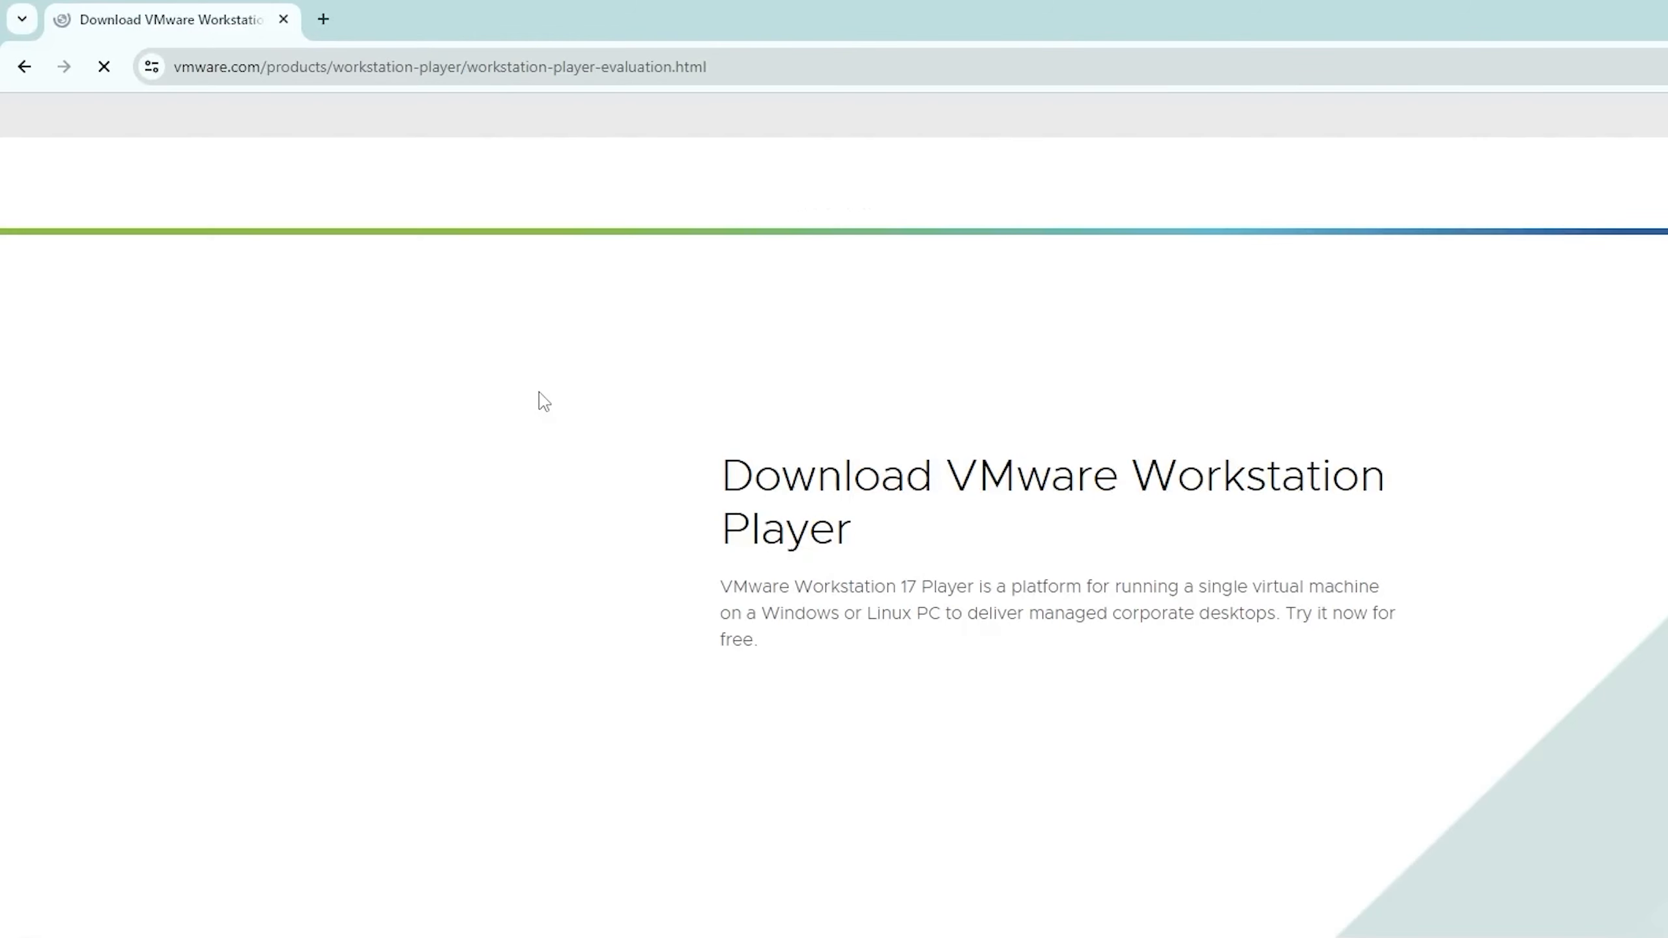
# Download the Workstation 17 Player for Windows installer and move the download progress window aside.
pyautogui.scroll(-2, 1046, 671)
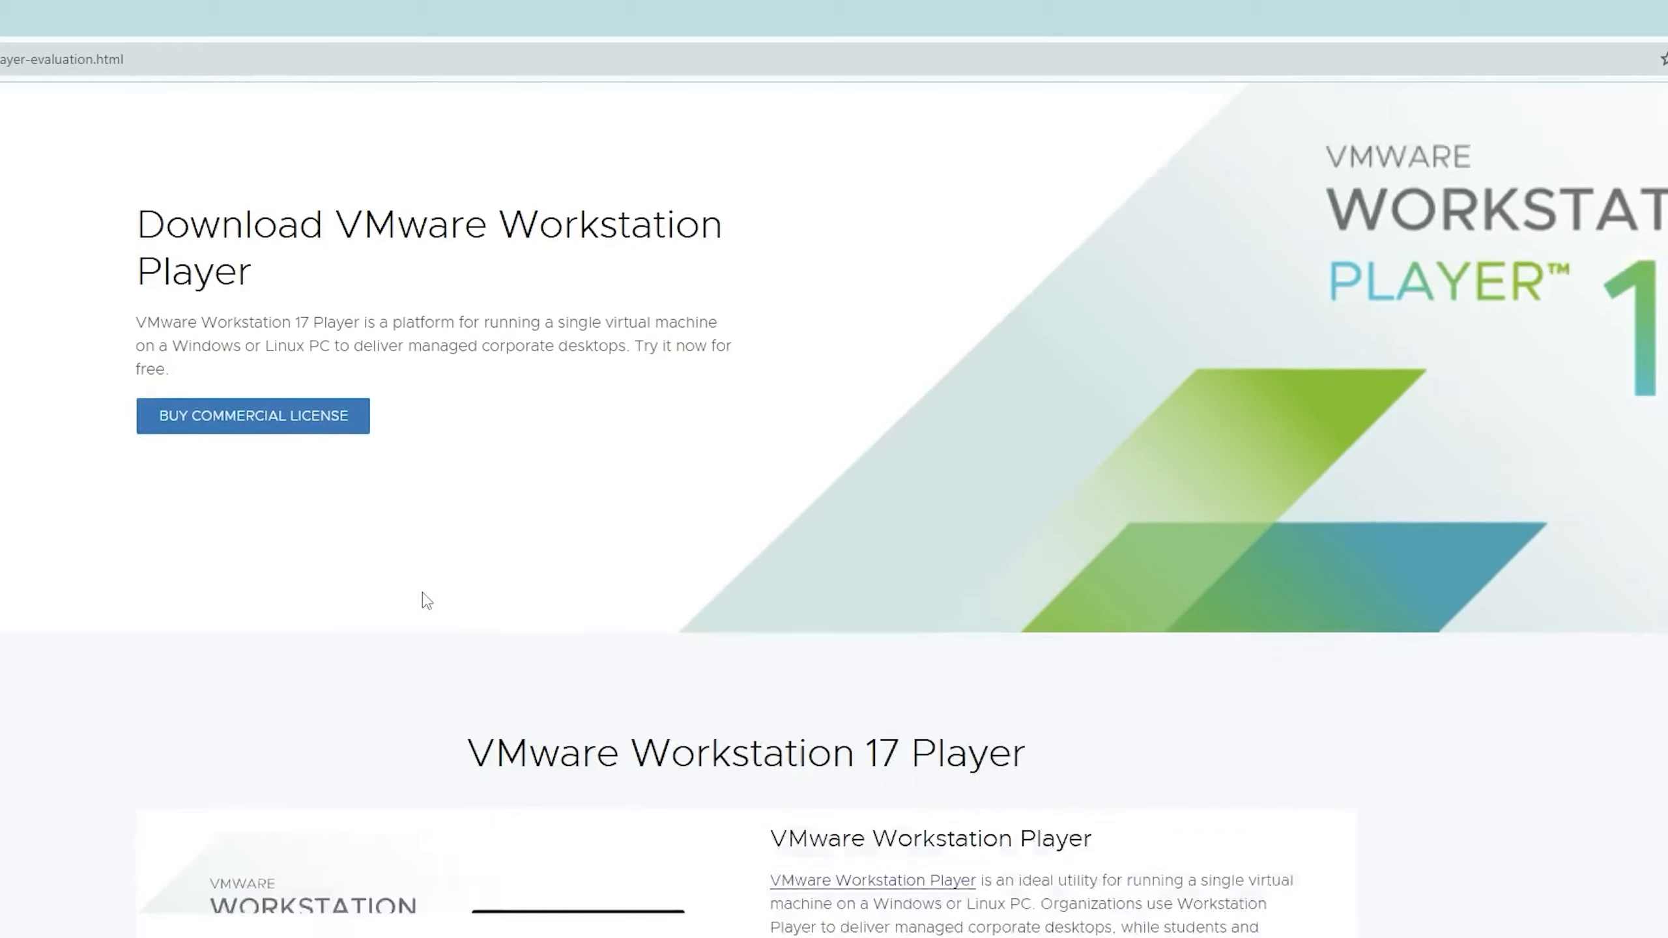
pyautogui.scroll(-4, 427, 589)
pyautogui.scroll(5, 435, 570)
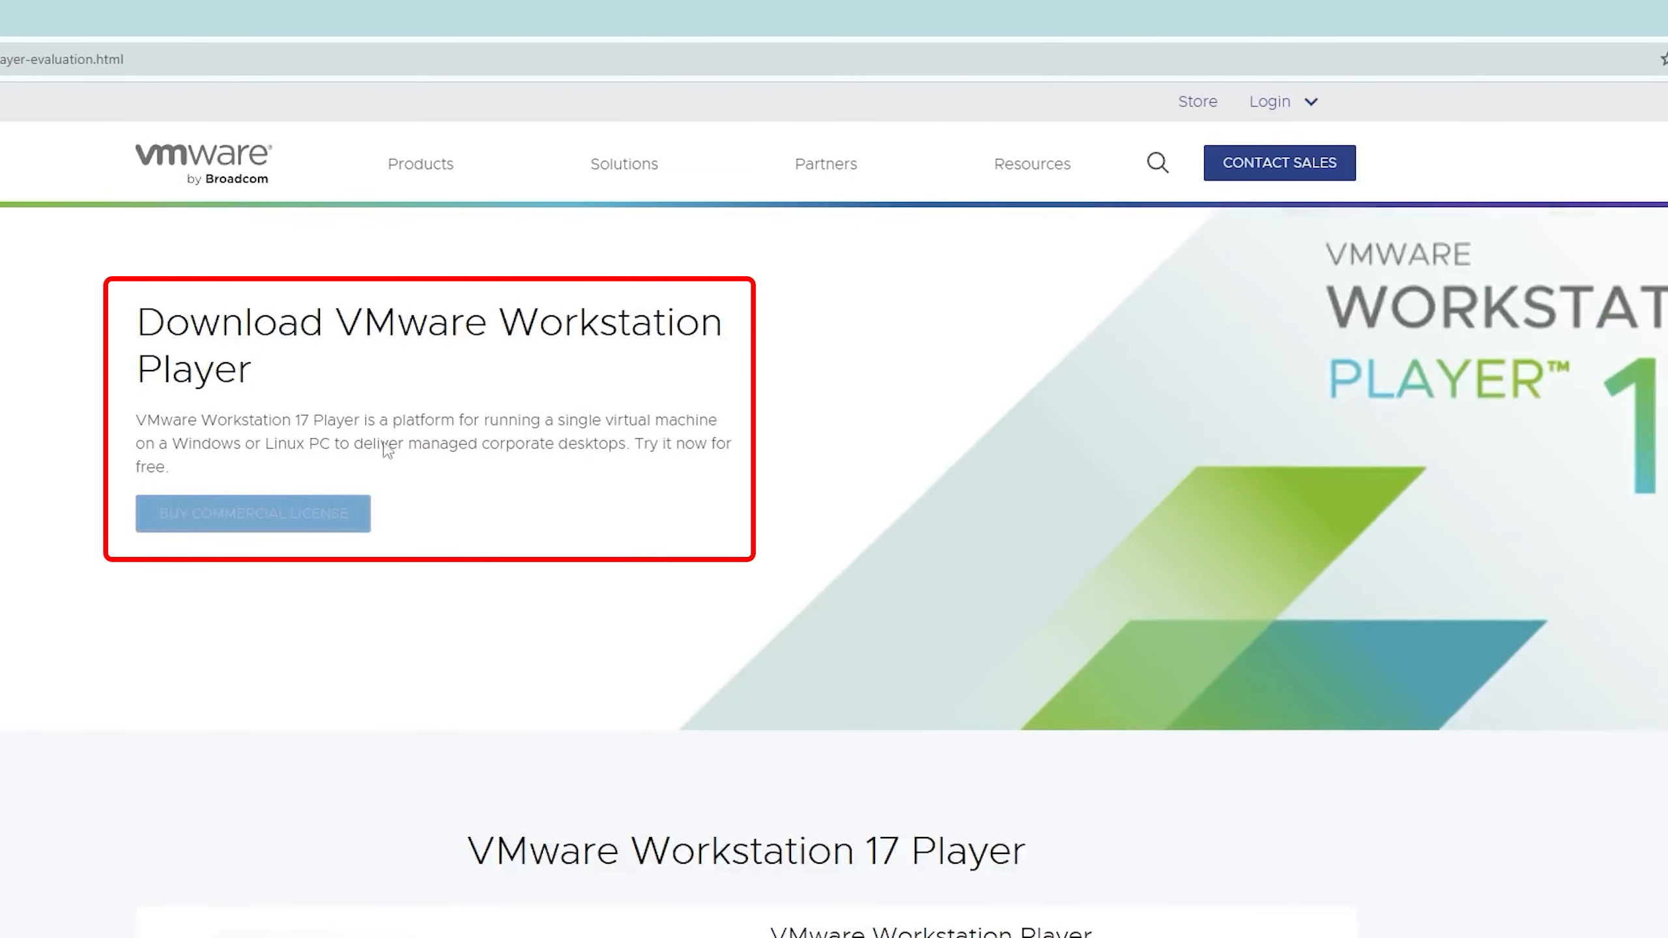
pyautogui.scroll(-8, 471, 415)
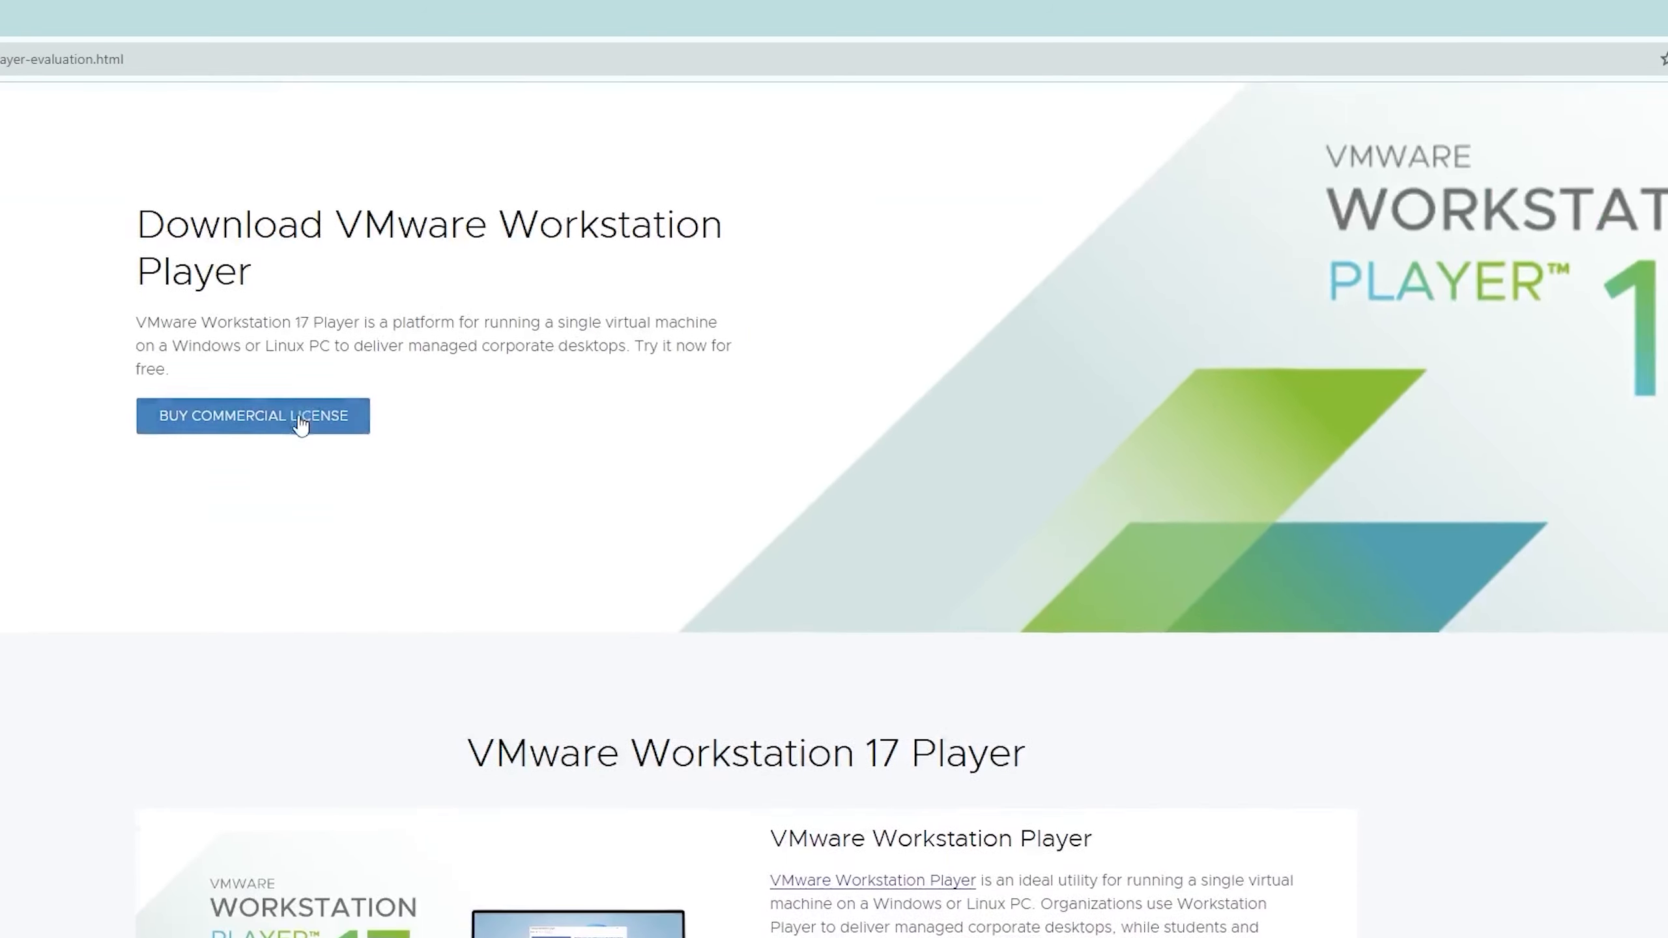
pyautogui.scroll(-2, 383, 393)
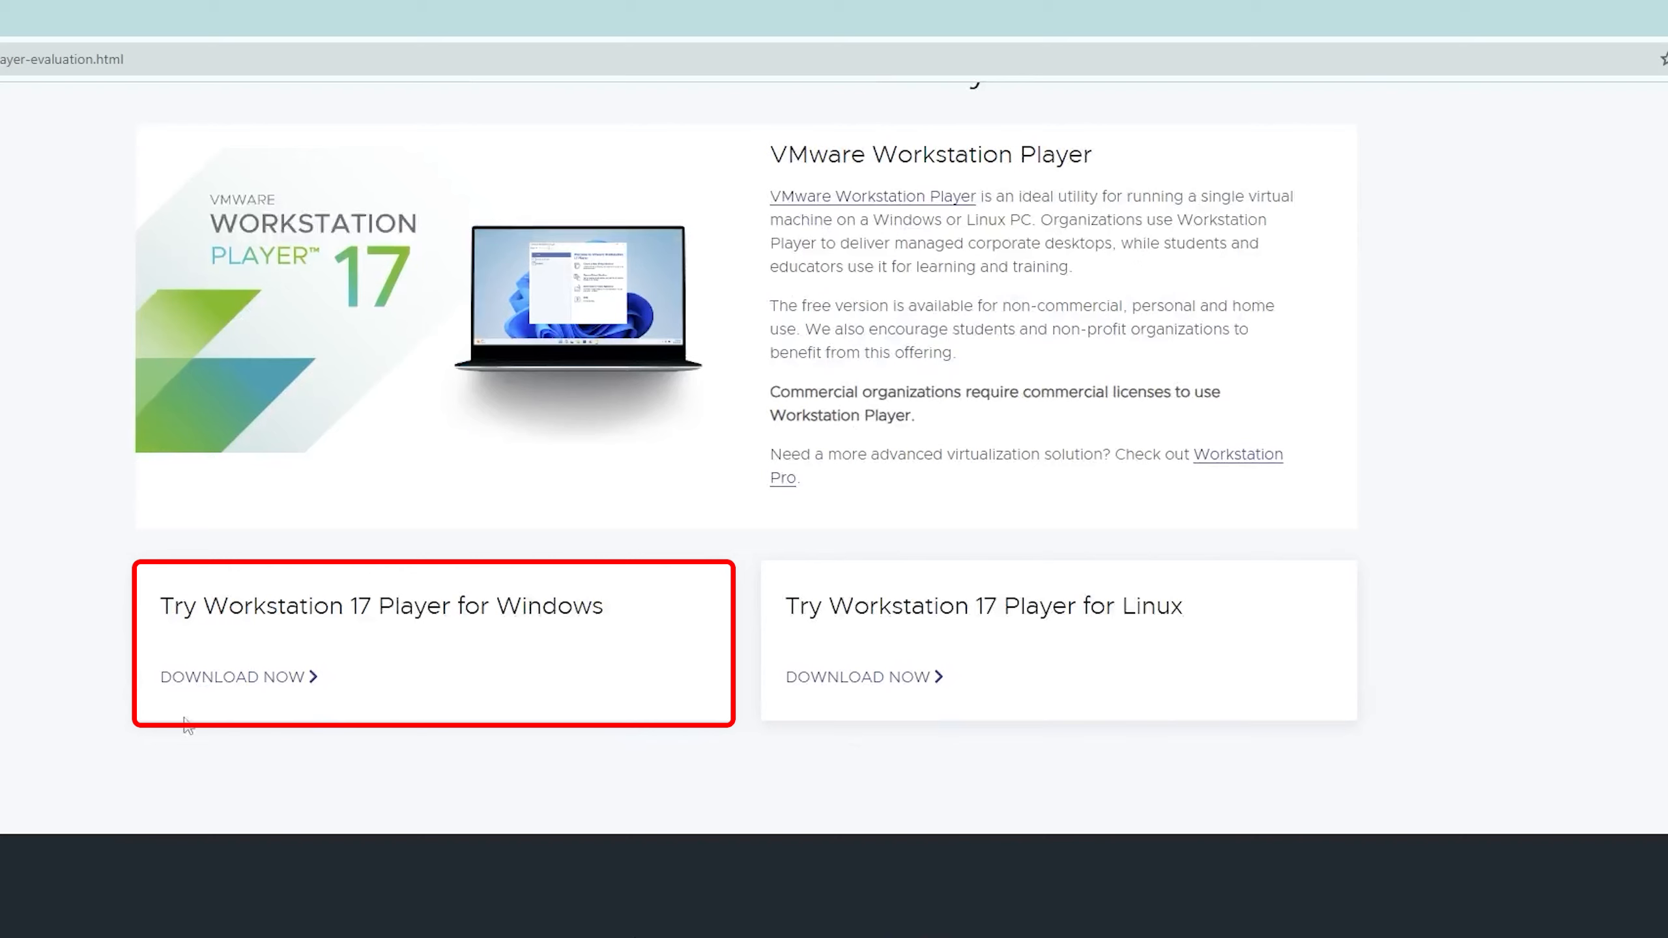
pyautogui.click(264, 680)
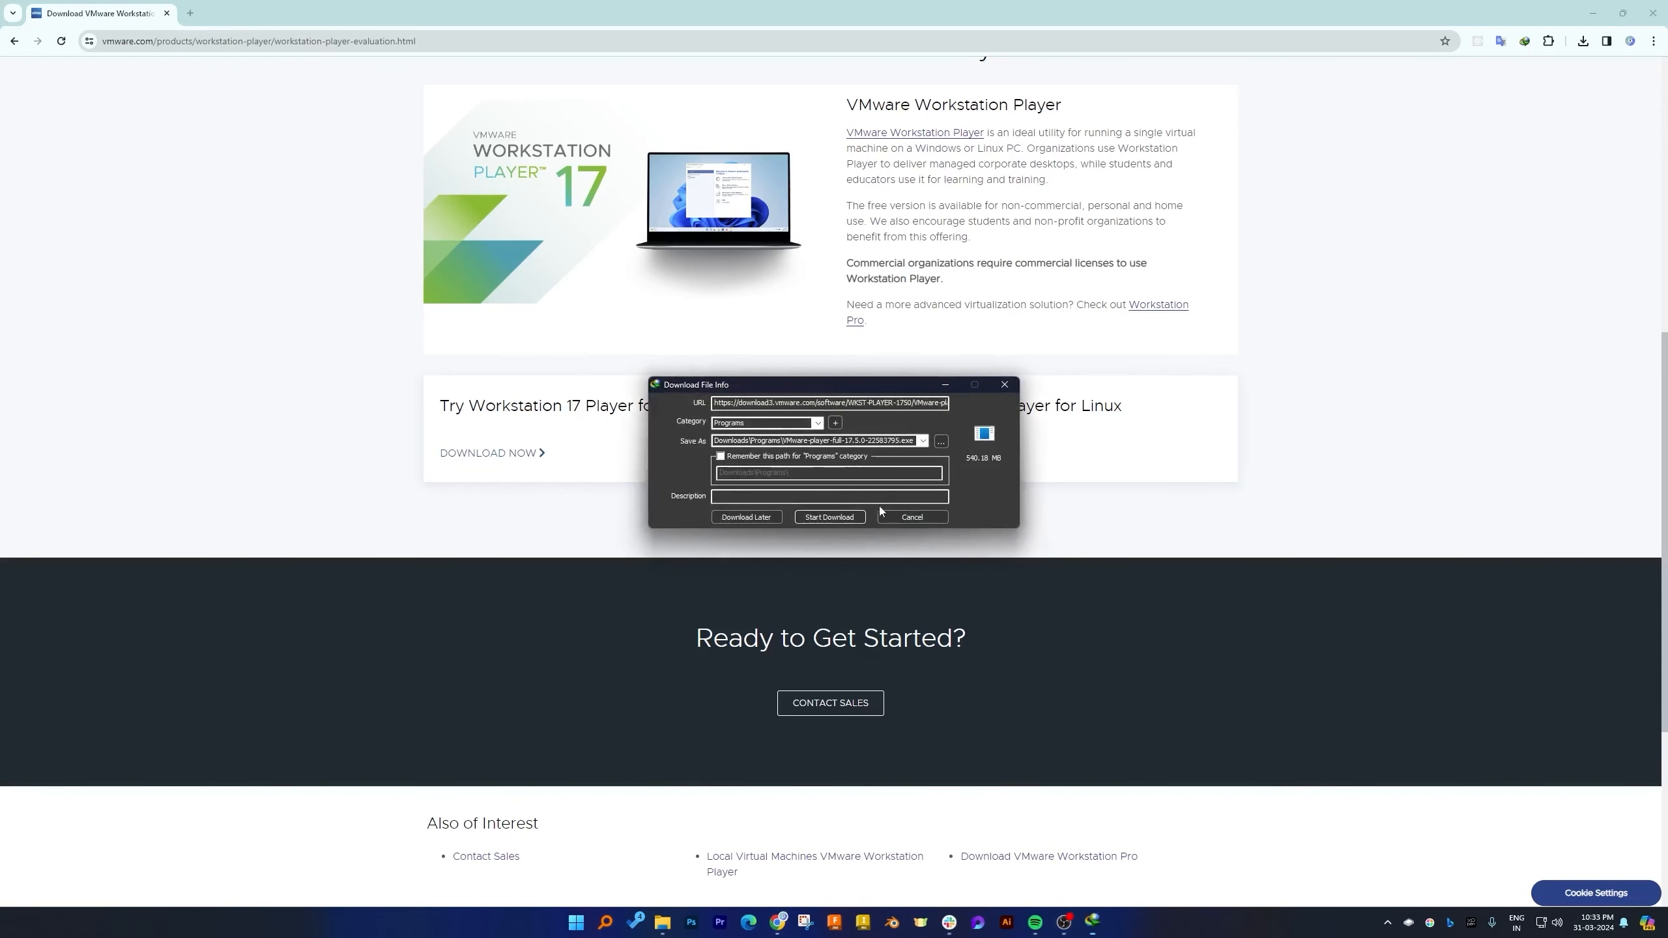
pyautogui.click(829, 518)
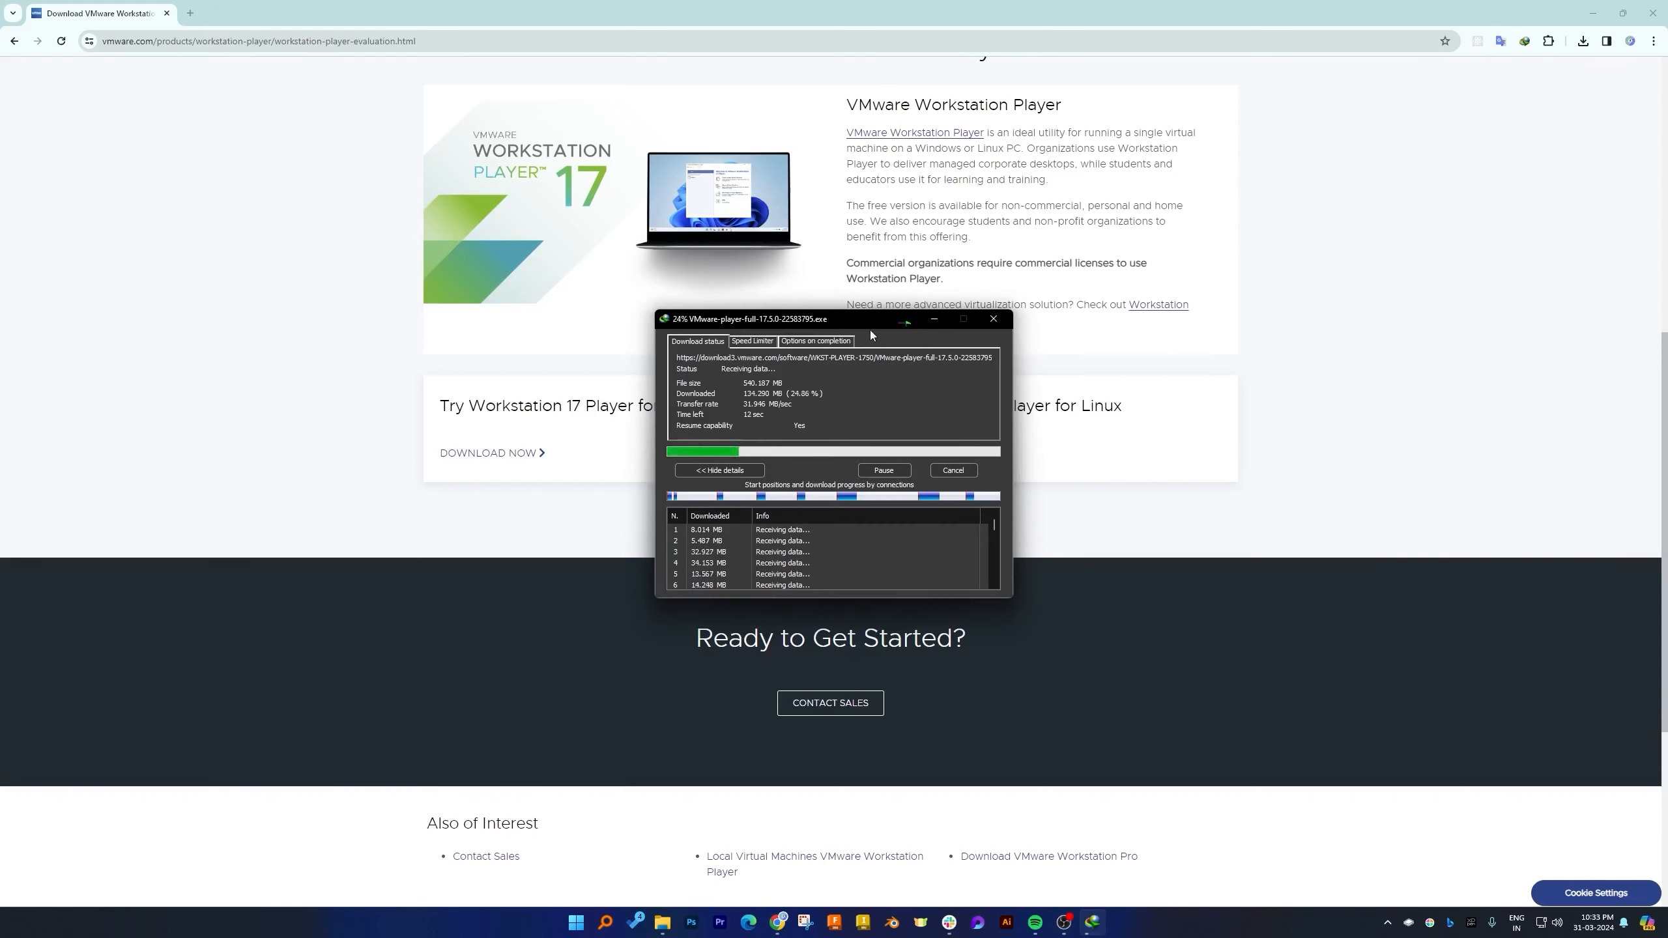
pyautogui.moveTo(869, 319); pyautogui.dragTo(660, 234)
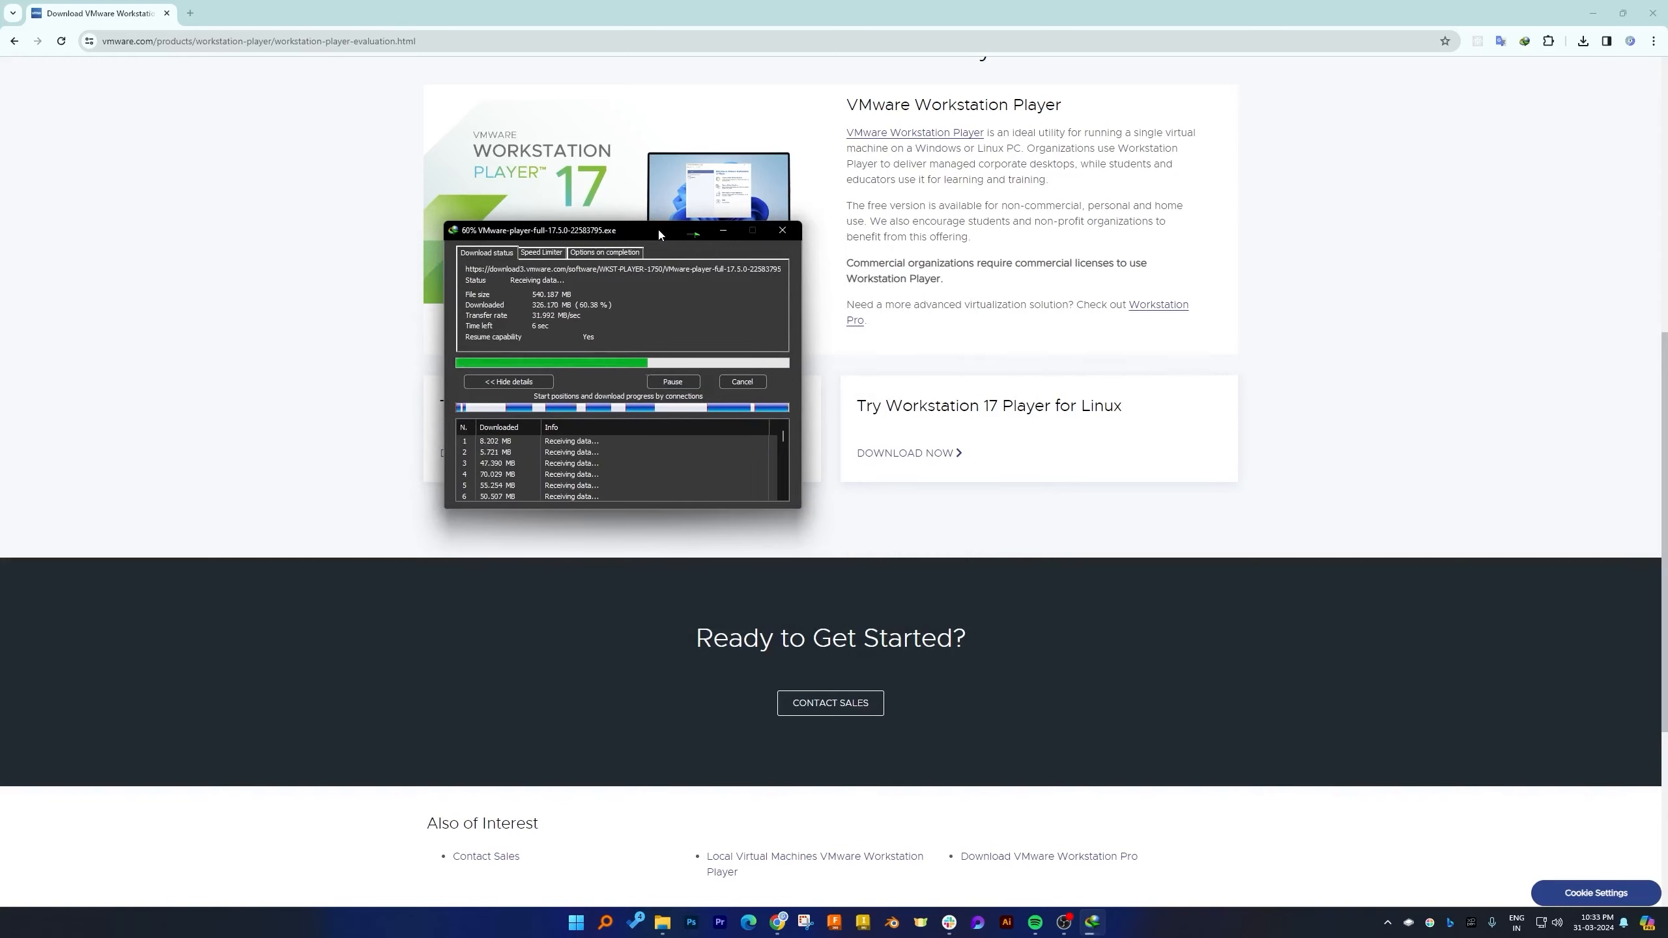
# Search for "ubuntu linux download" in a new browser tab and open the Download Ubuntu Desktop result.
pyautogui.click(190, 13)
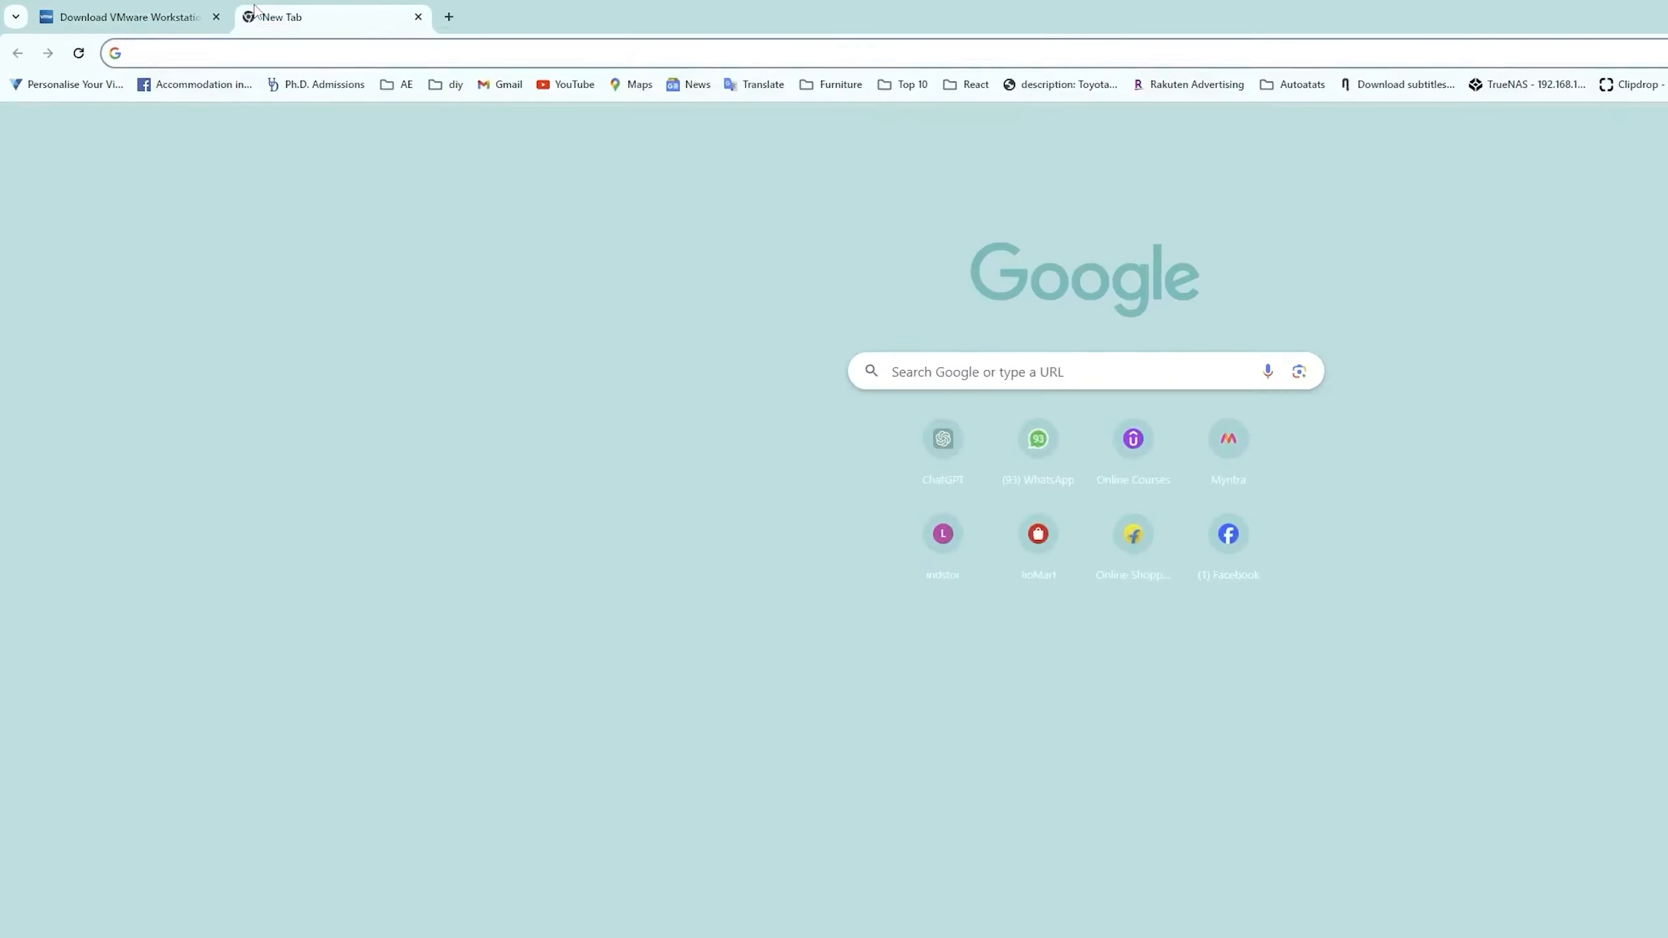
pyautogui.write('un')
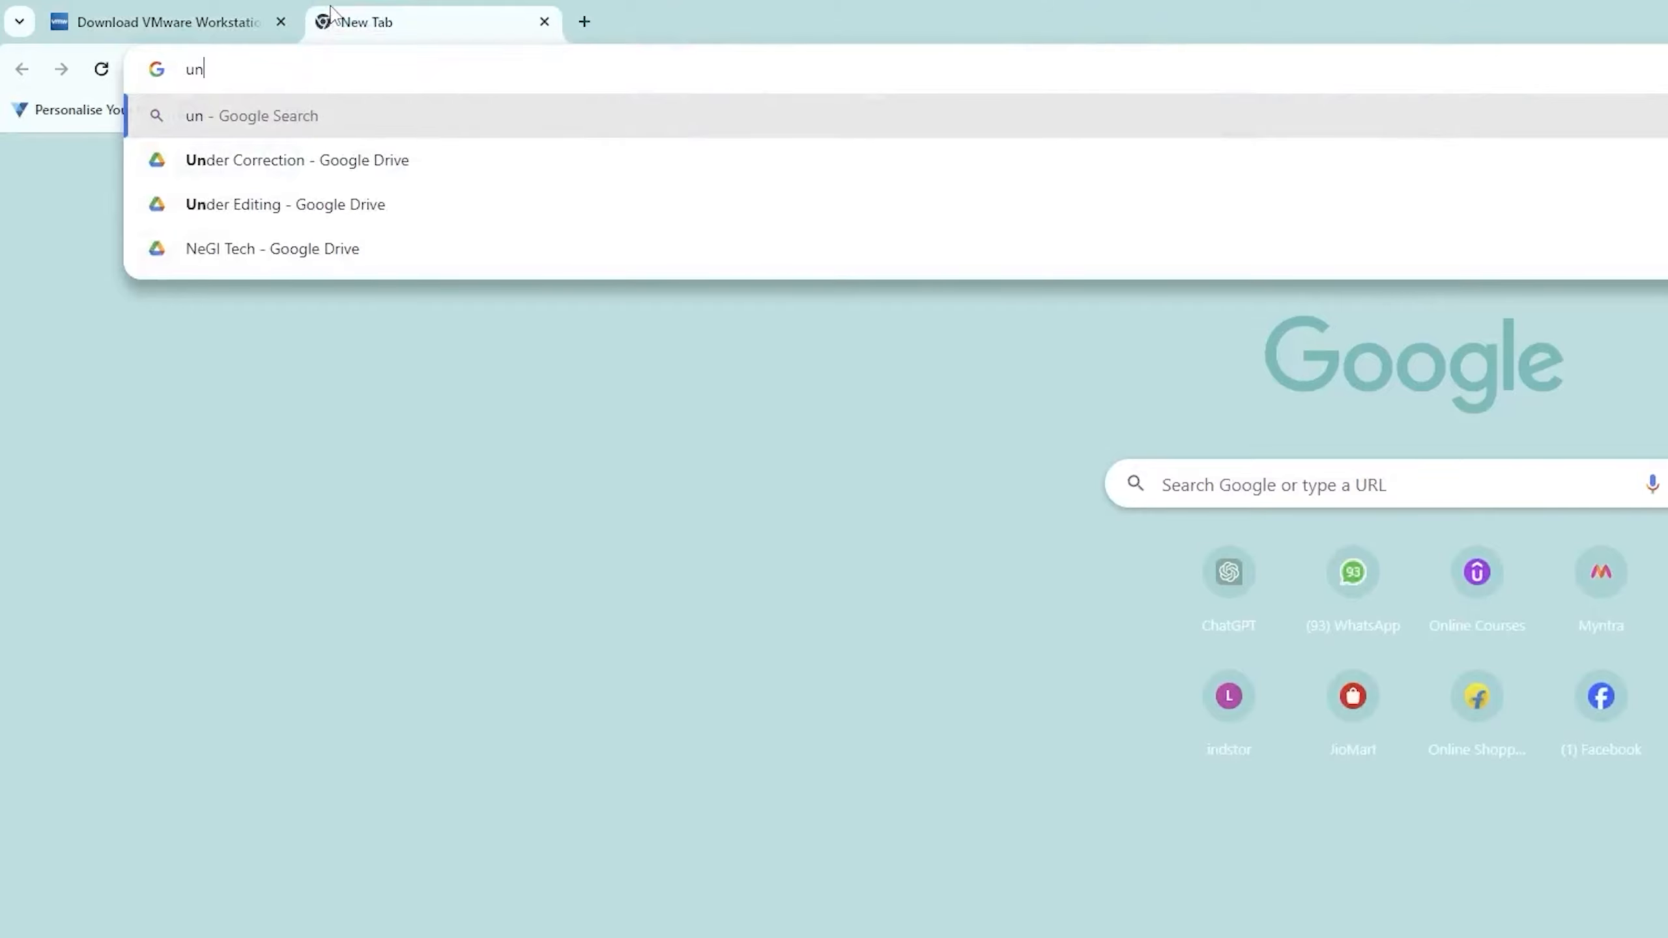
pyautogui.press('BackSpace')
pyautogui.write('buntu linux do')
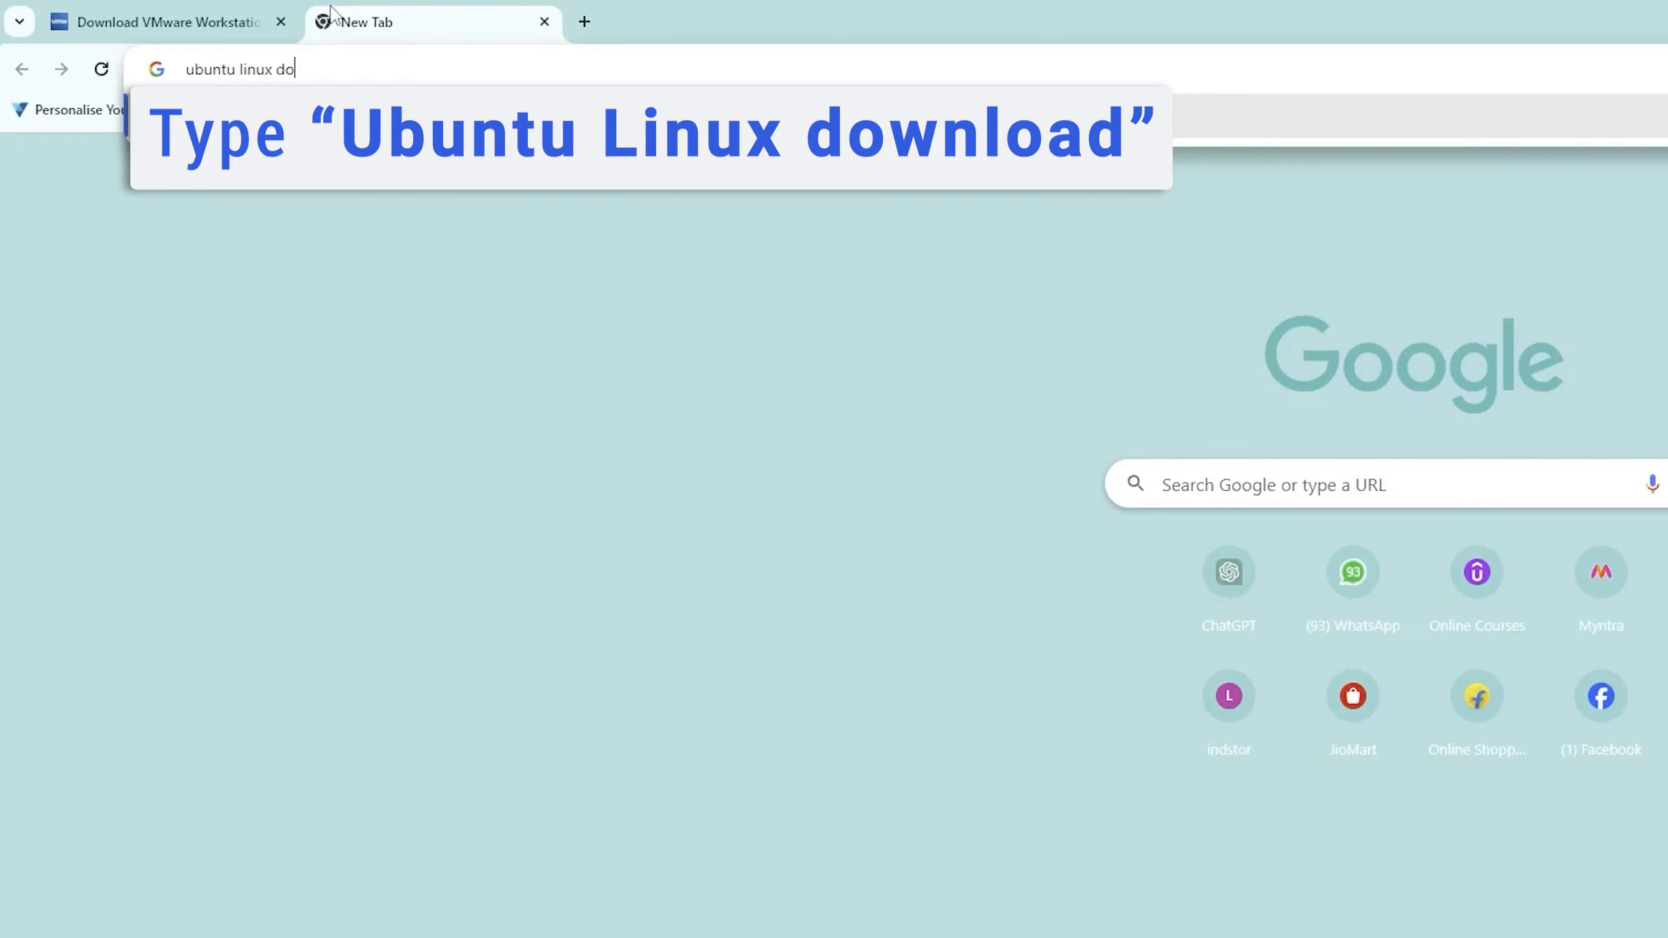
pyautogui.write('wnload')
pyautogui.press('Return')
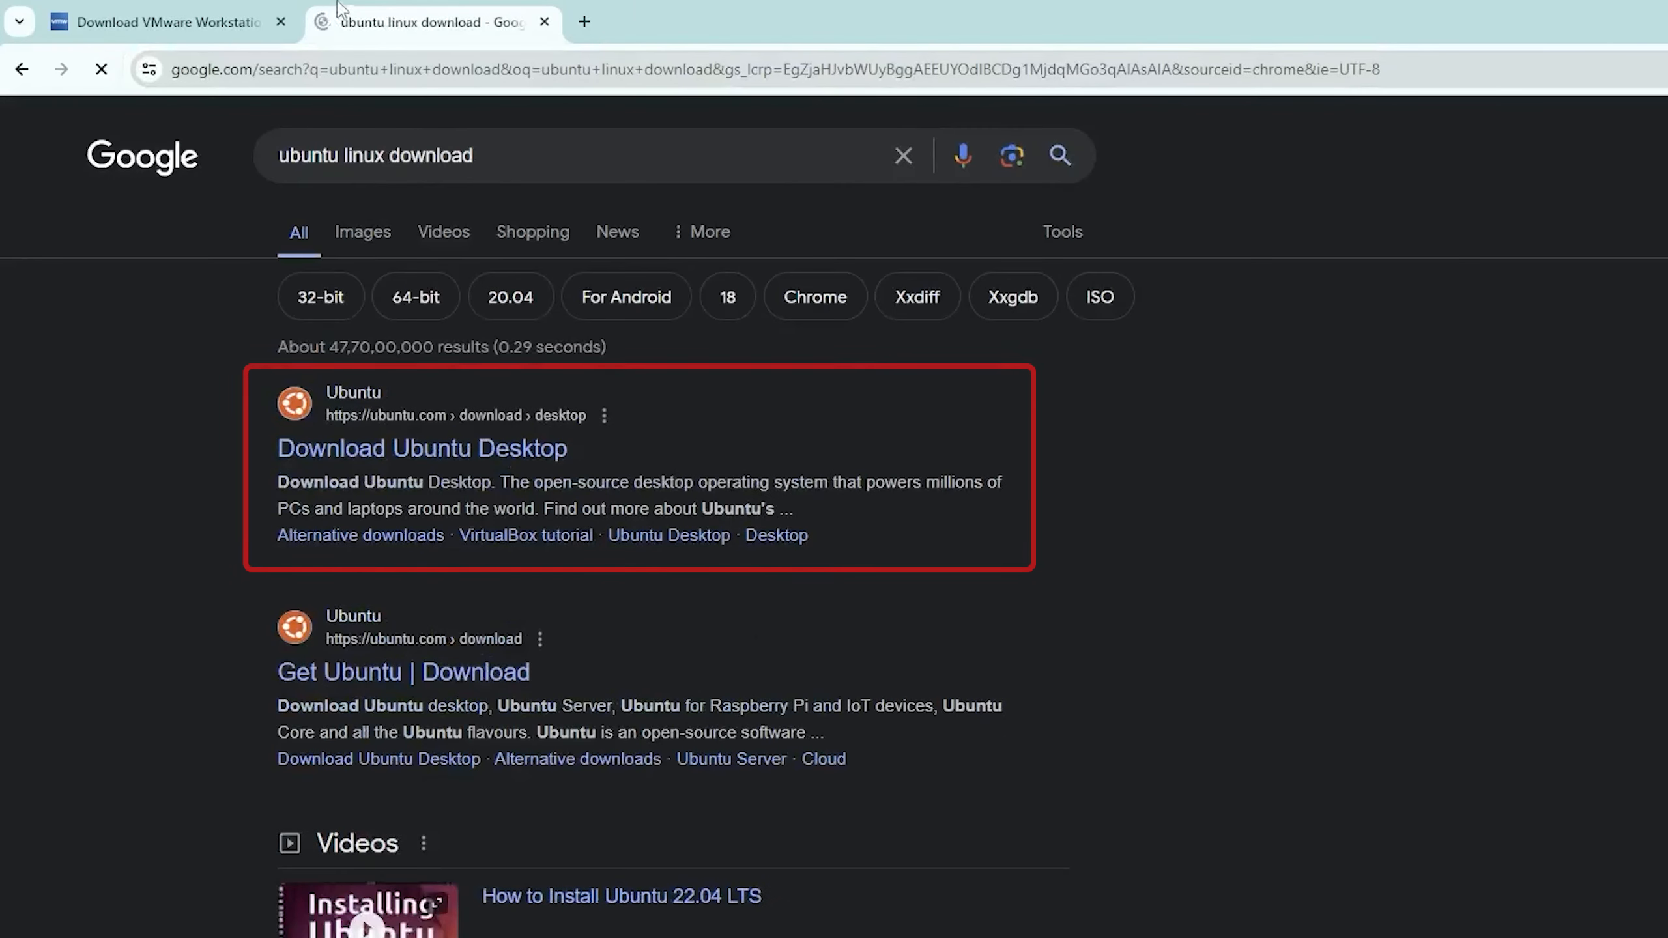
pyautogui.click(469, 458)
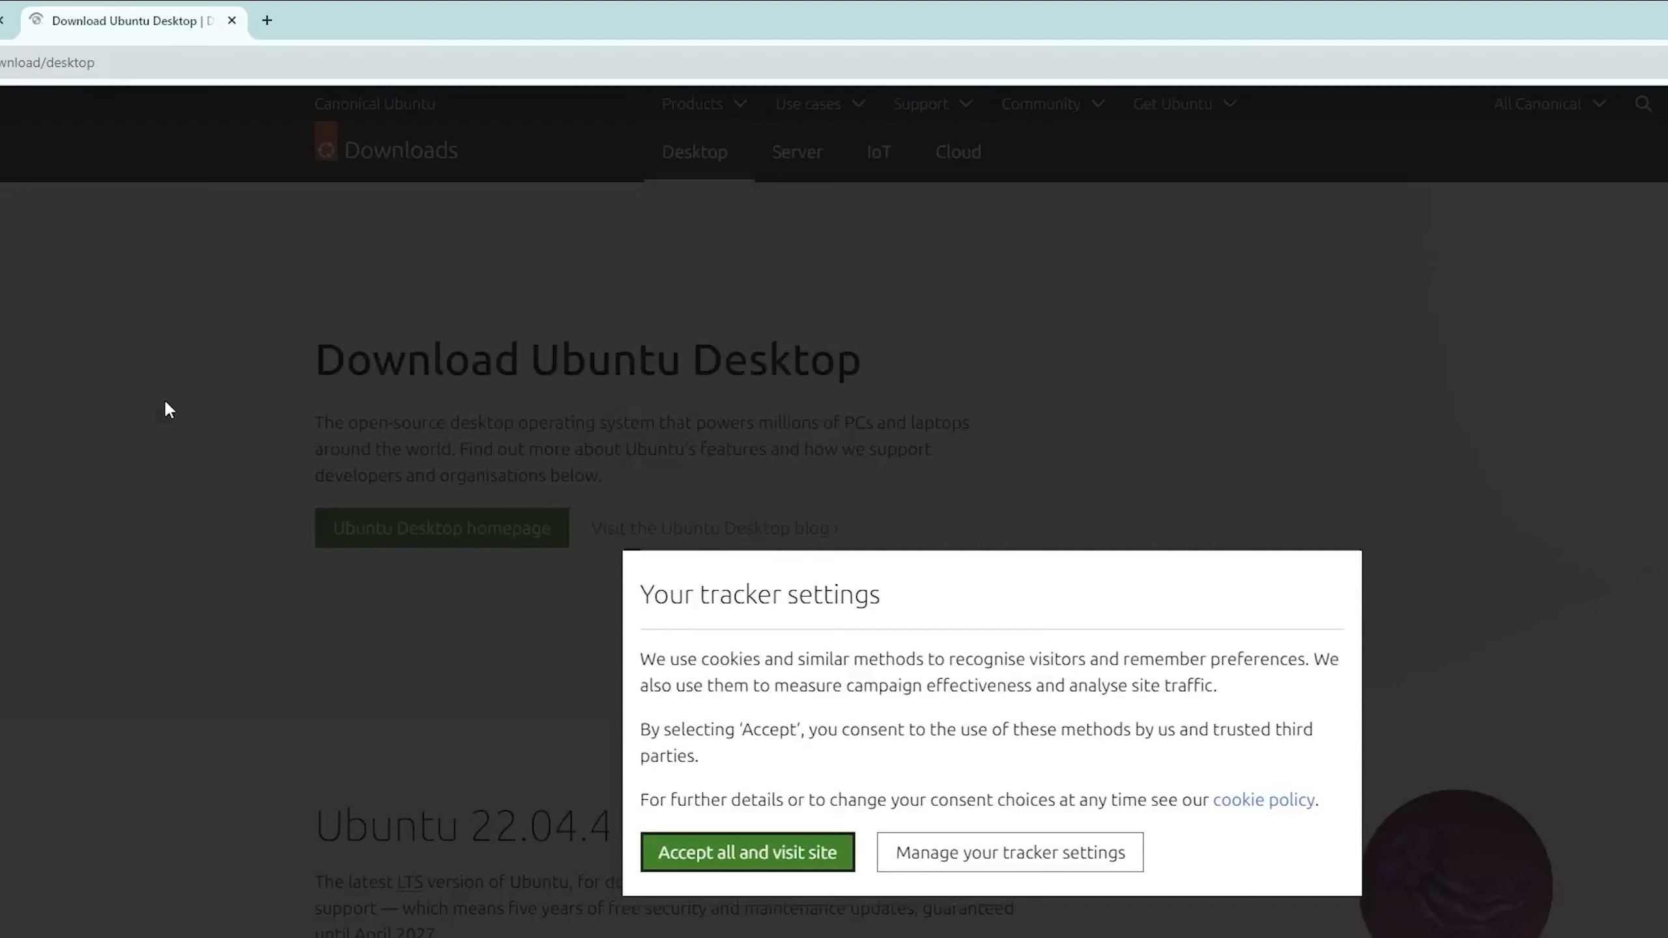
# Accept all trackers on the Ubuntu site and start downloading the Ubuntu 23.10 desktop image.
pyautogui.click(814, 853)
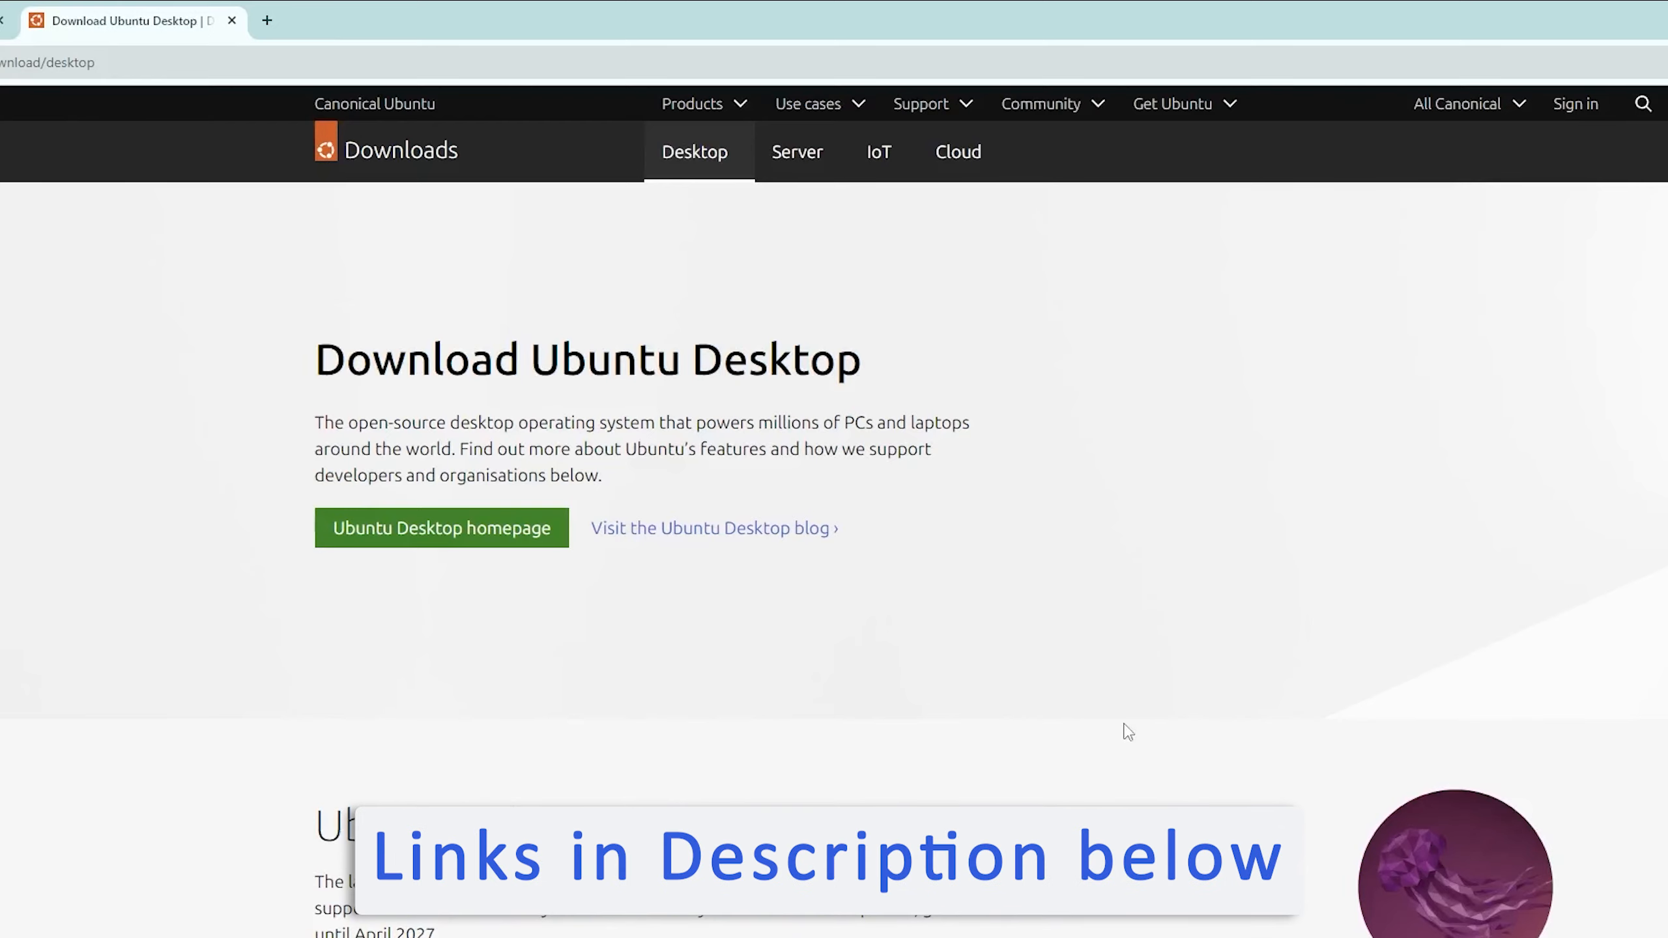
pyautogui.scroll(-5, 1128, 732)
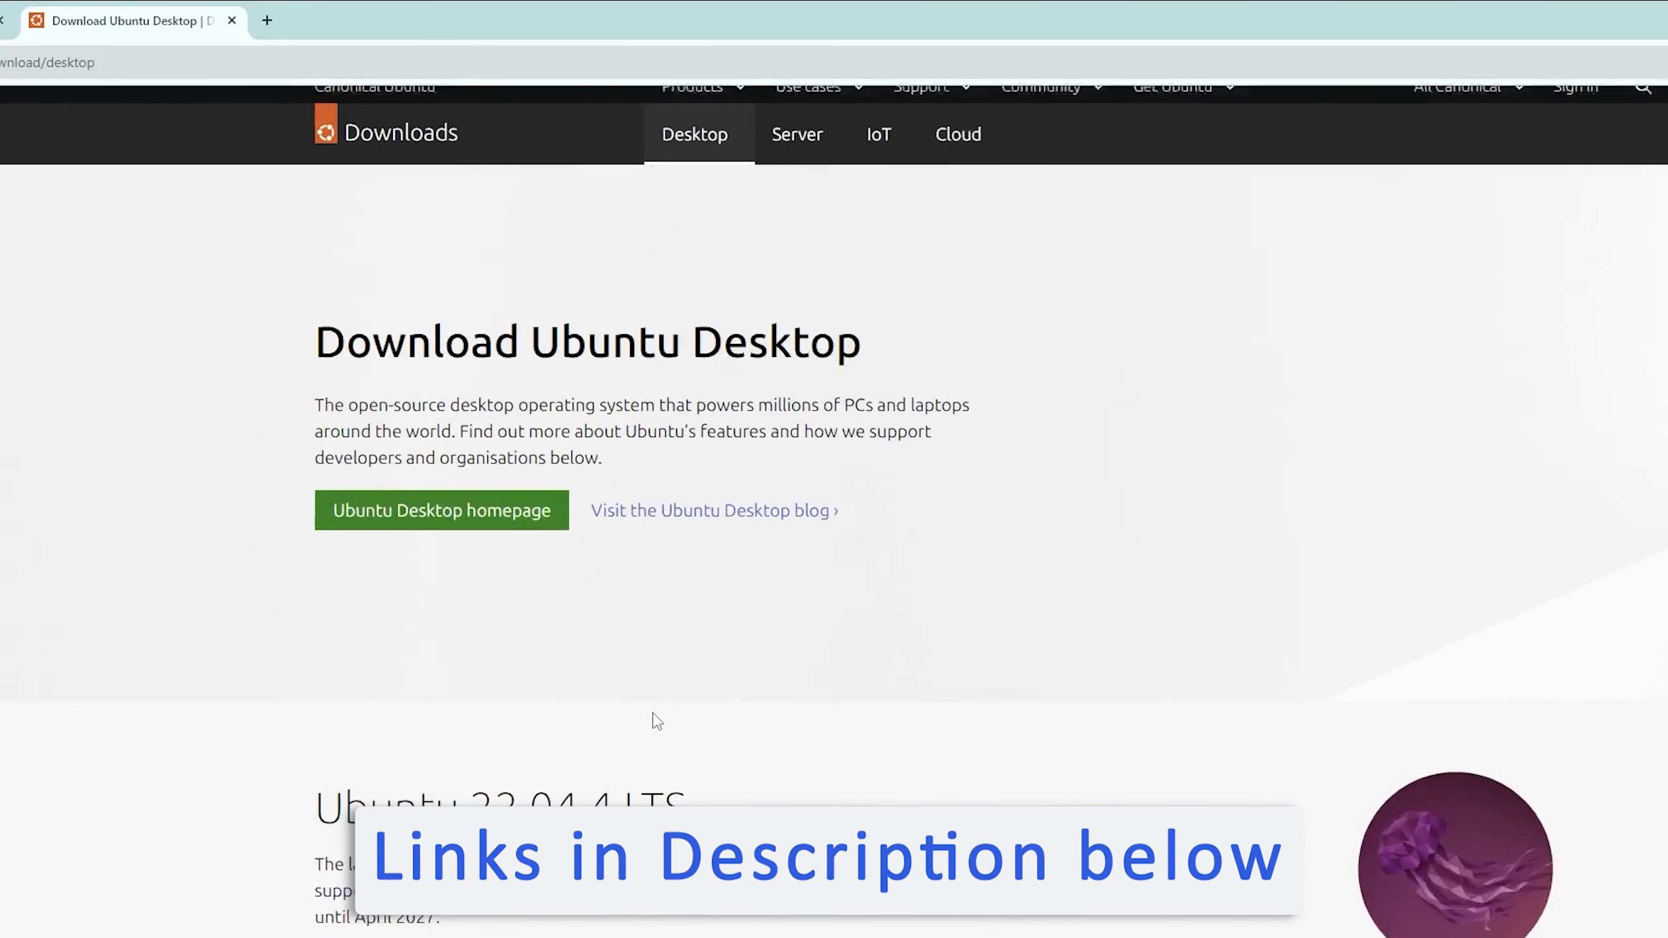
pyautogui.scroll(-5, 651, 718)
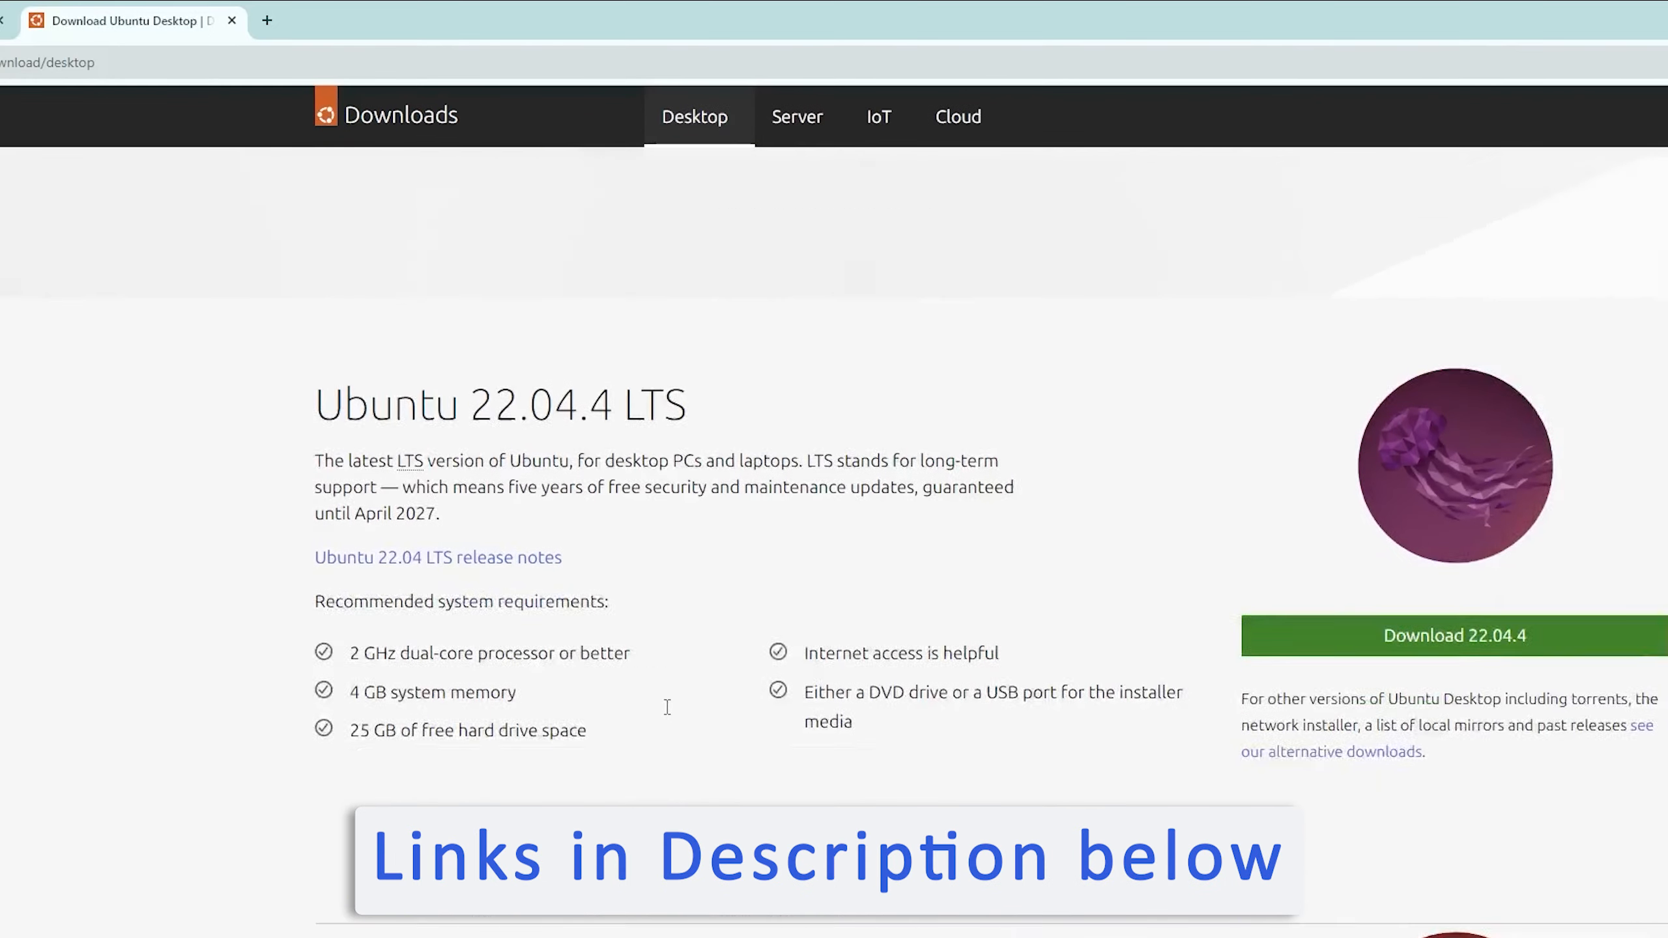
pyautogui.scroll(-3, 667, 706)
pyautogui.scroll(10, 670, 709)
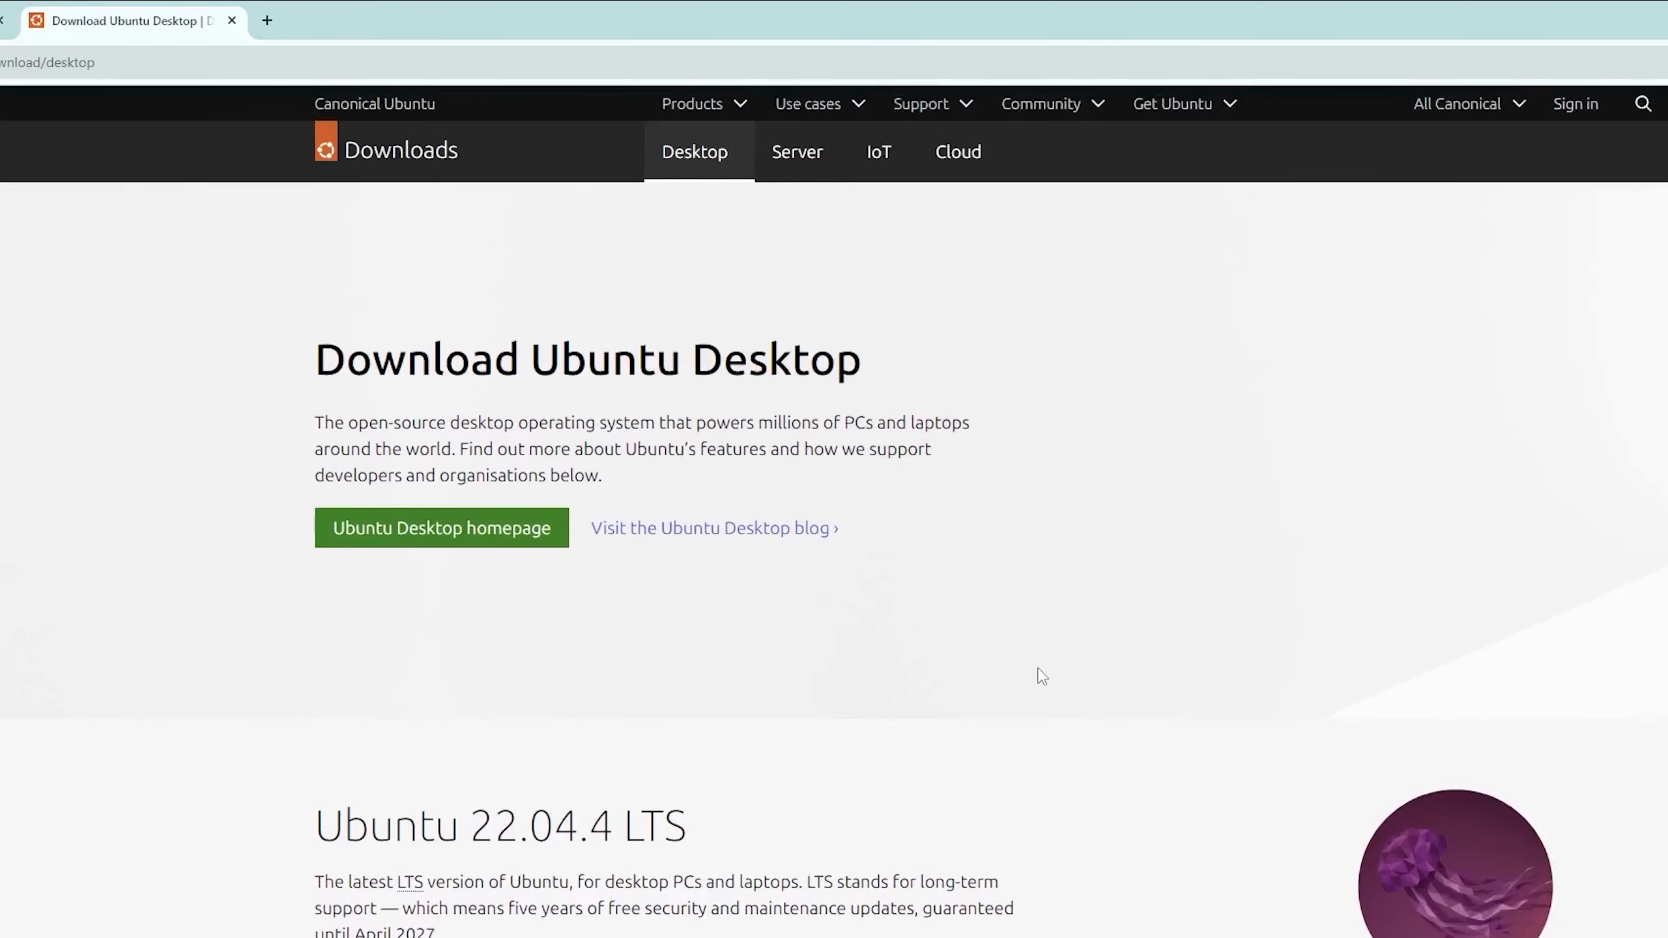
pyautogui.scroll(-6, 1042, 676)
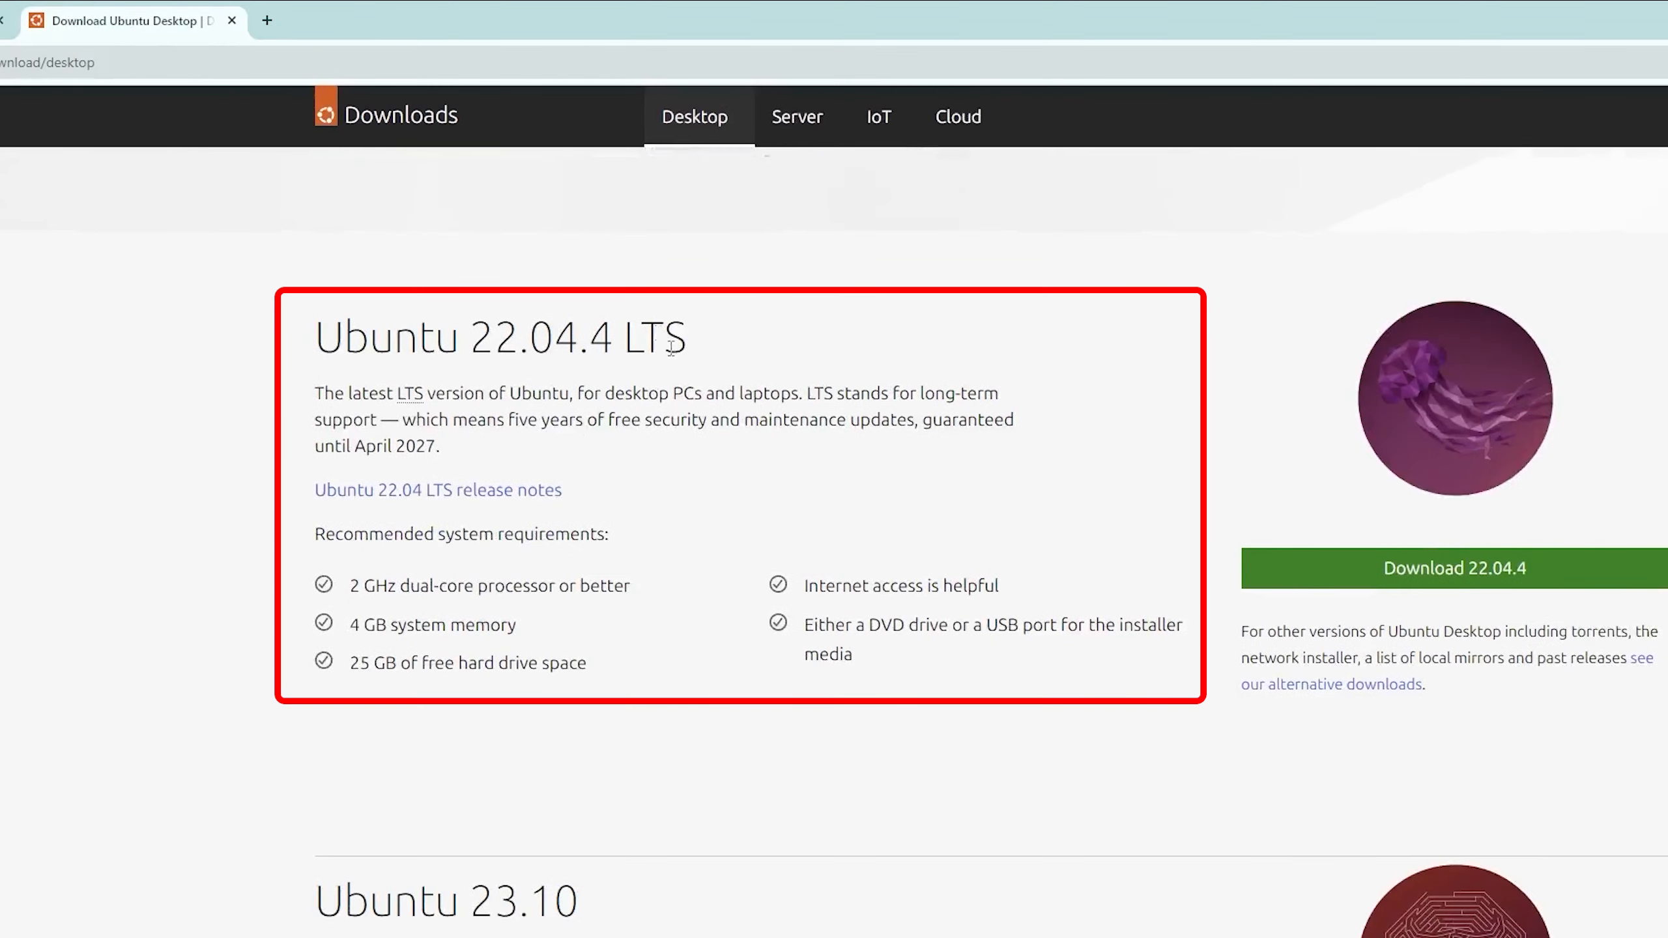
pyautogui.scroll(-1, 641, 898)
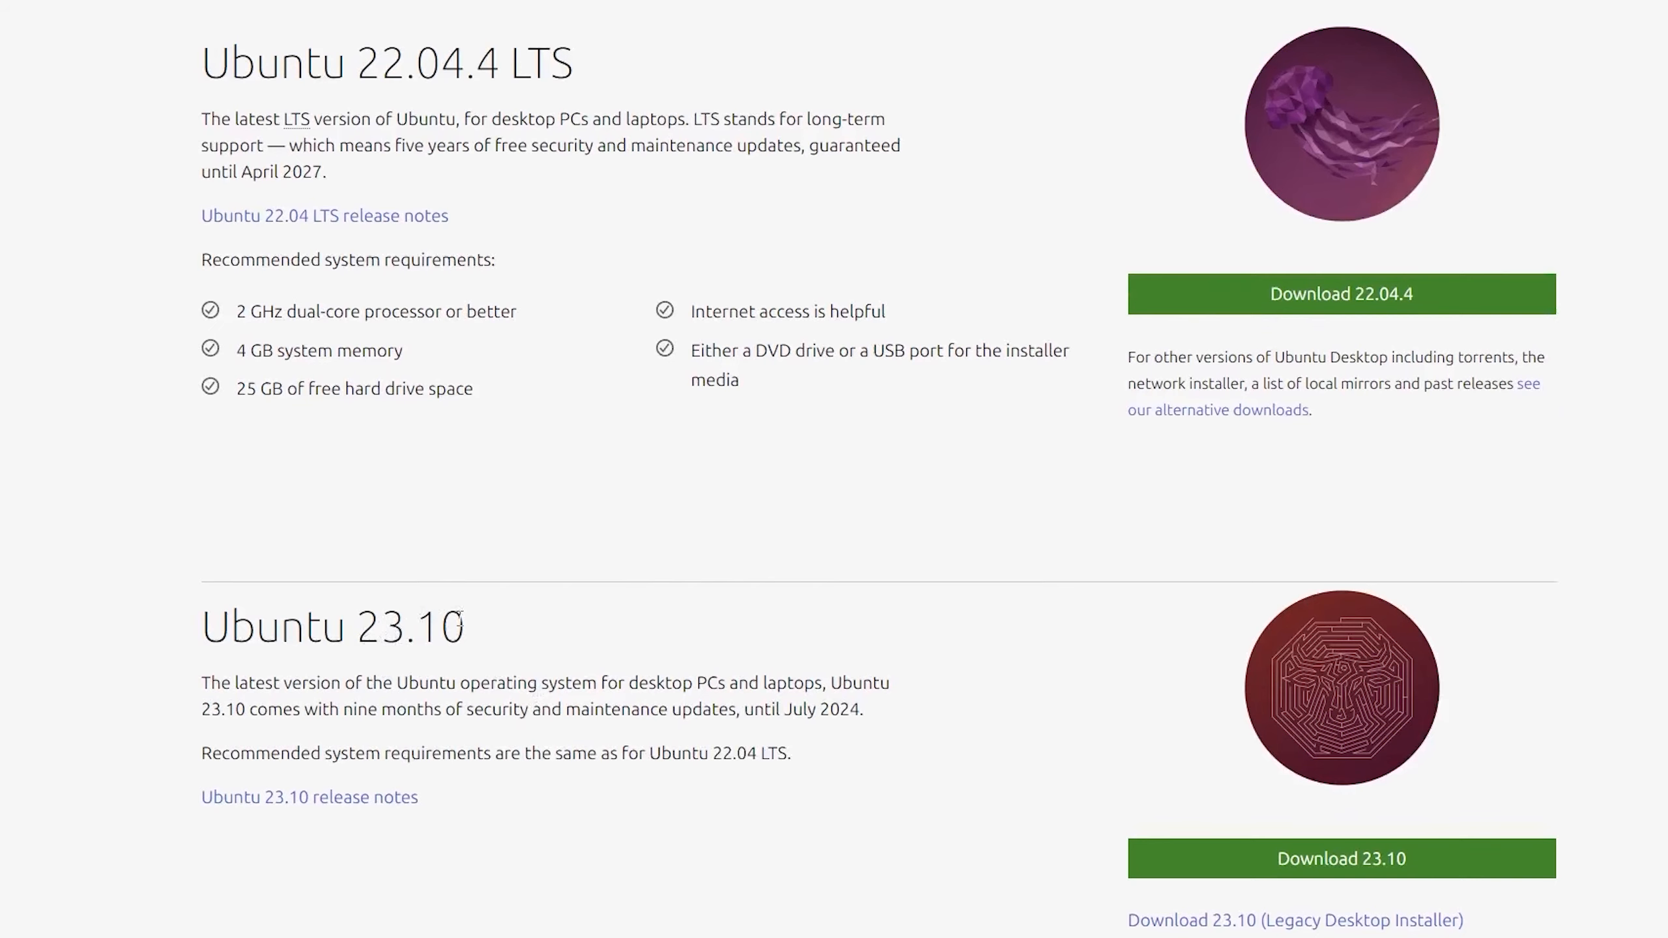
pyautogui.scroll(-4, 462, 623)
pyautogui.scroll(3, 808, 644)
pyautogui.scroll(-7, 1069, 600)
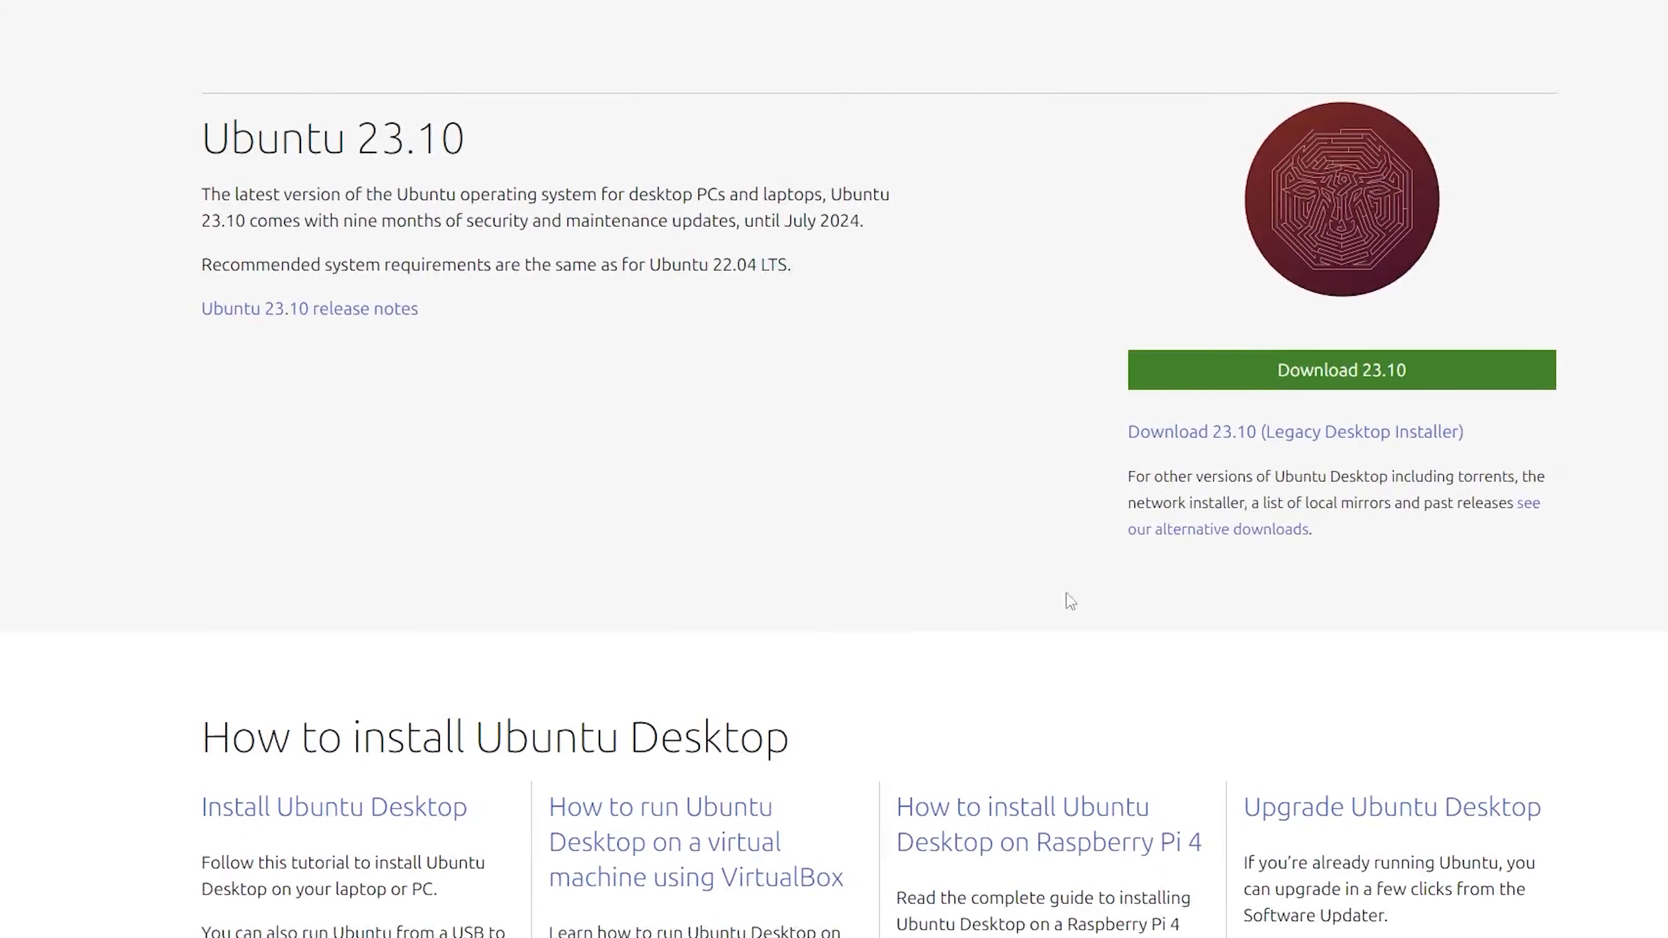
pyautogui.click(1382, 382)
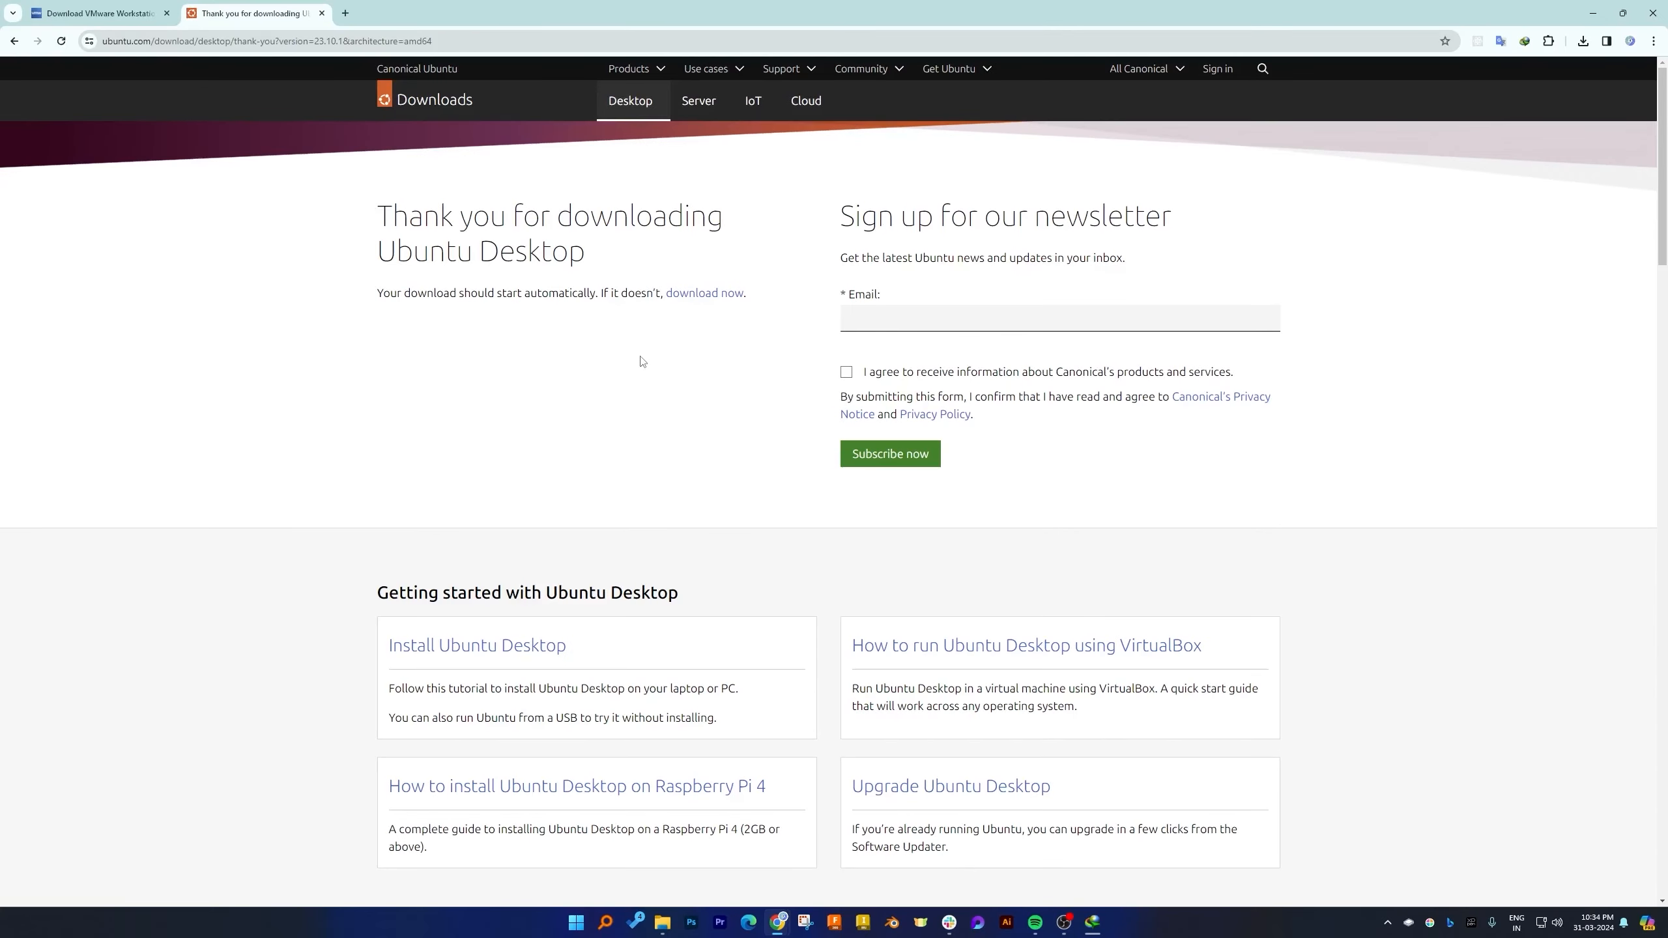
pyautogui.click(846, 519)
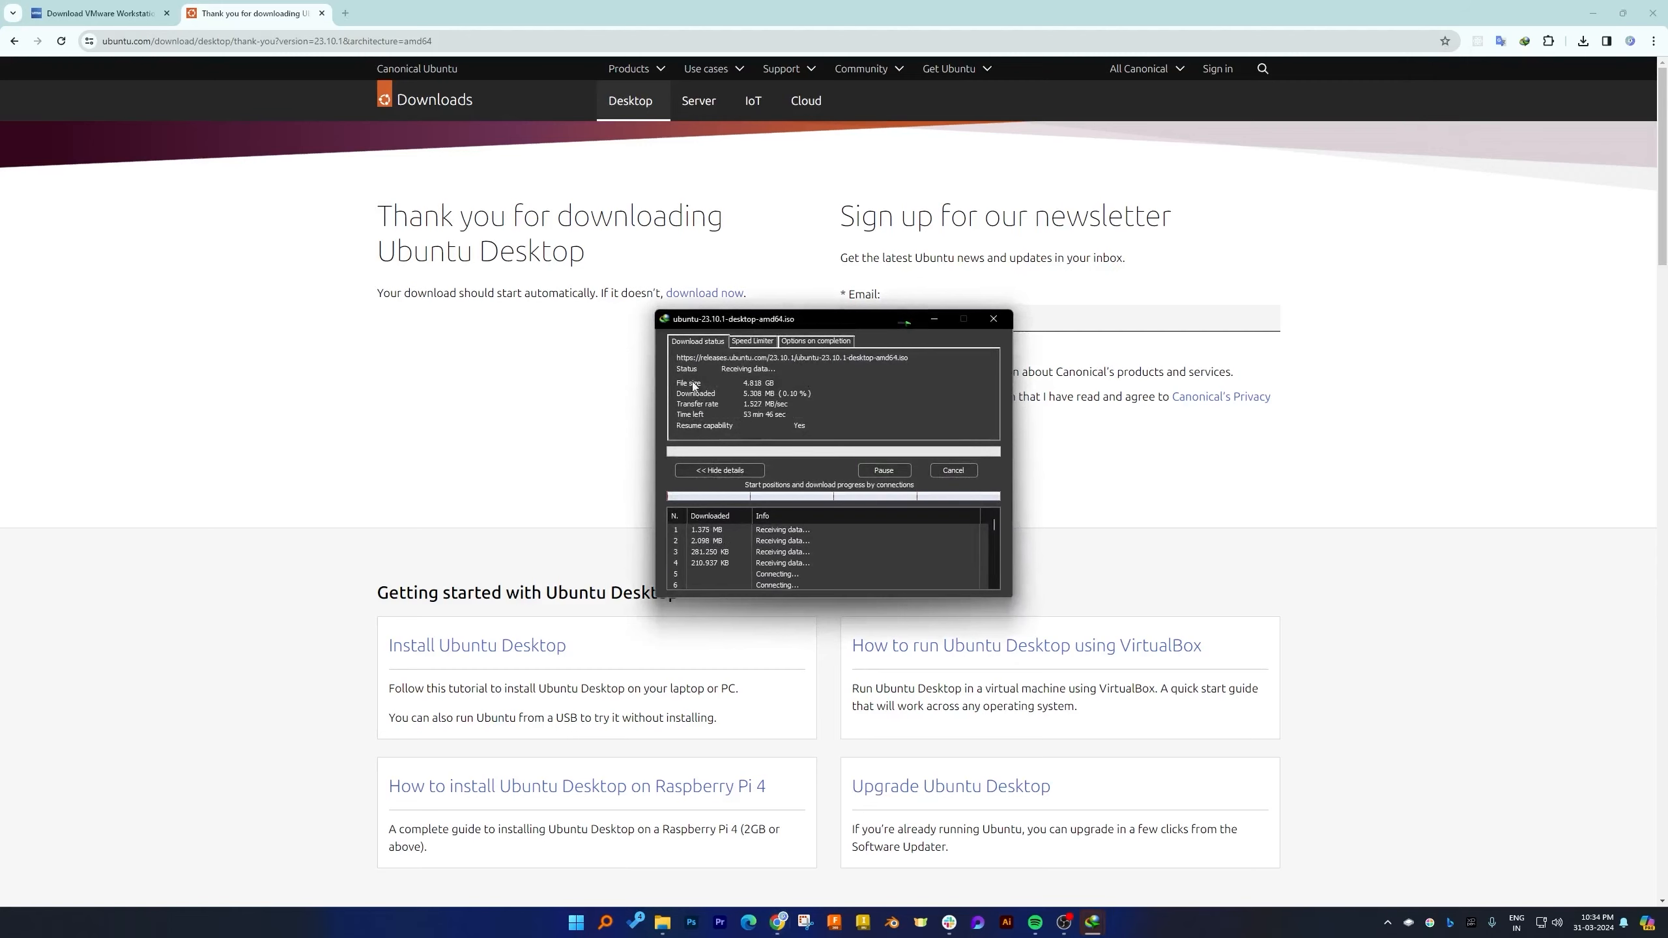
# Bring up the VMware Workstation 17 Player setup wizard and accept the terms of the license agreement.
pyautogui.click(105, 13)
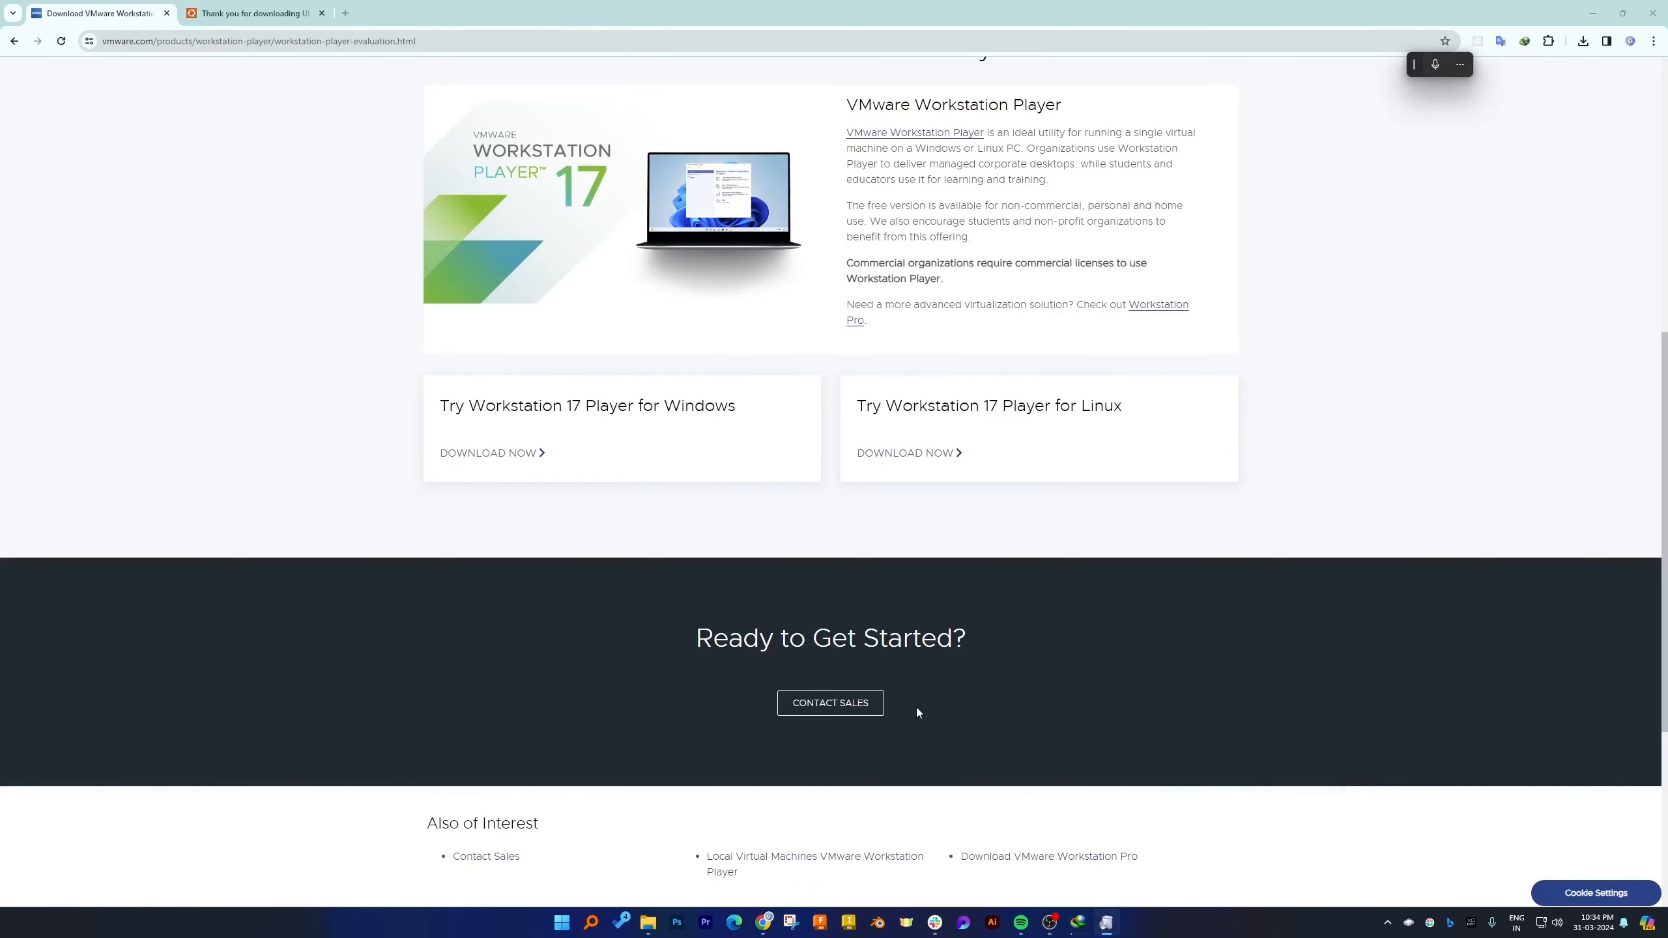
pyautogui.click(1117, 929)
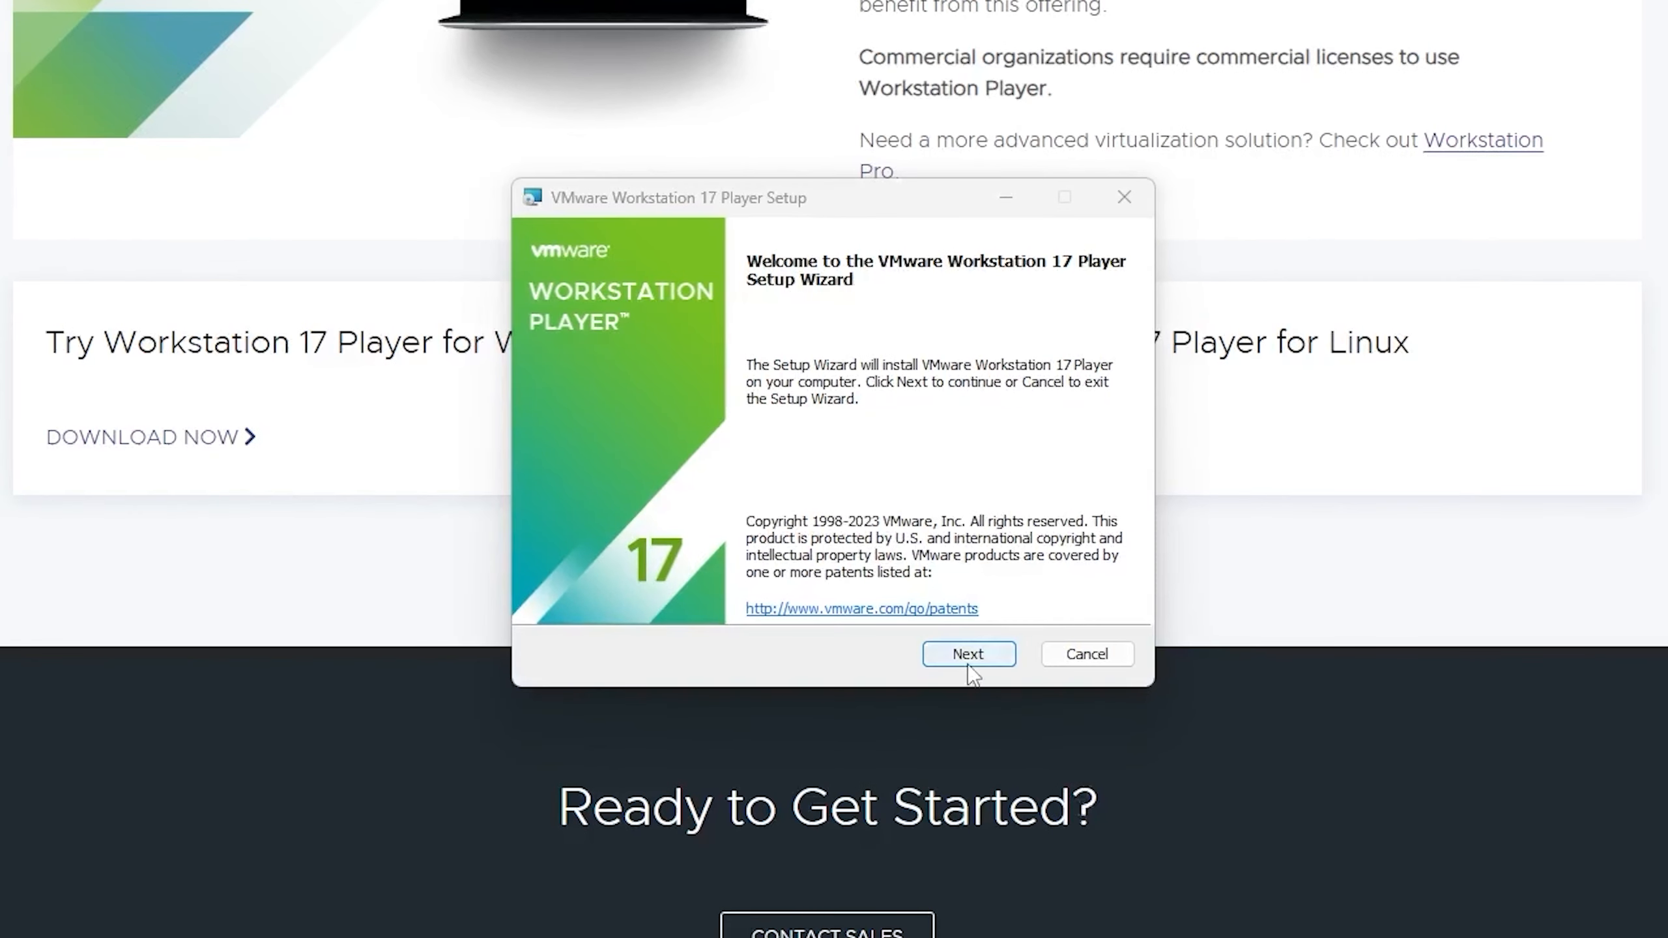
pyautogui.click(902, 560)
pyautogui.click(692, 597)
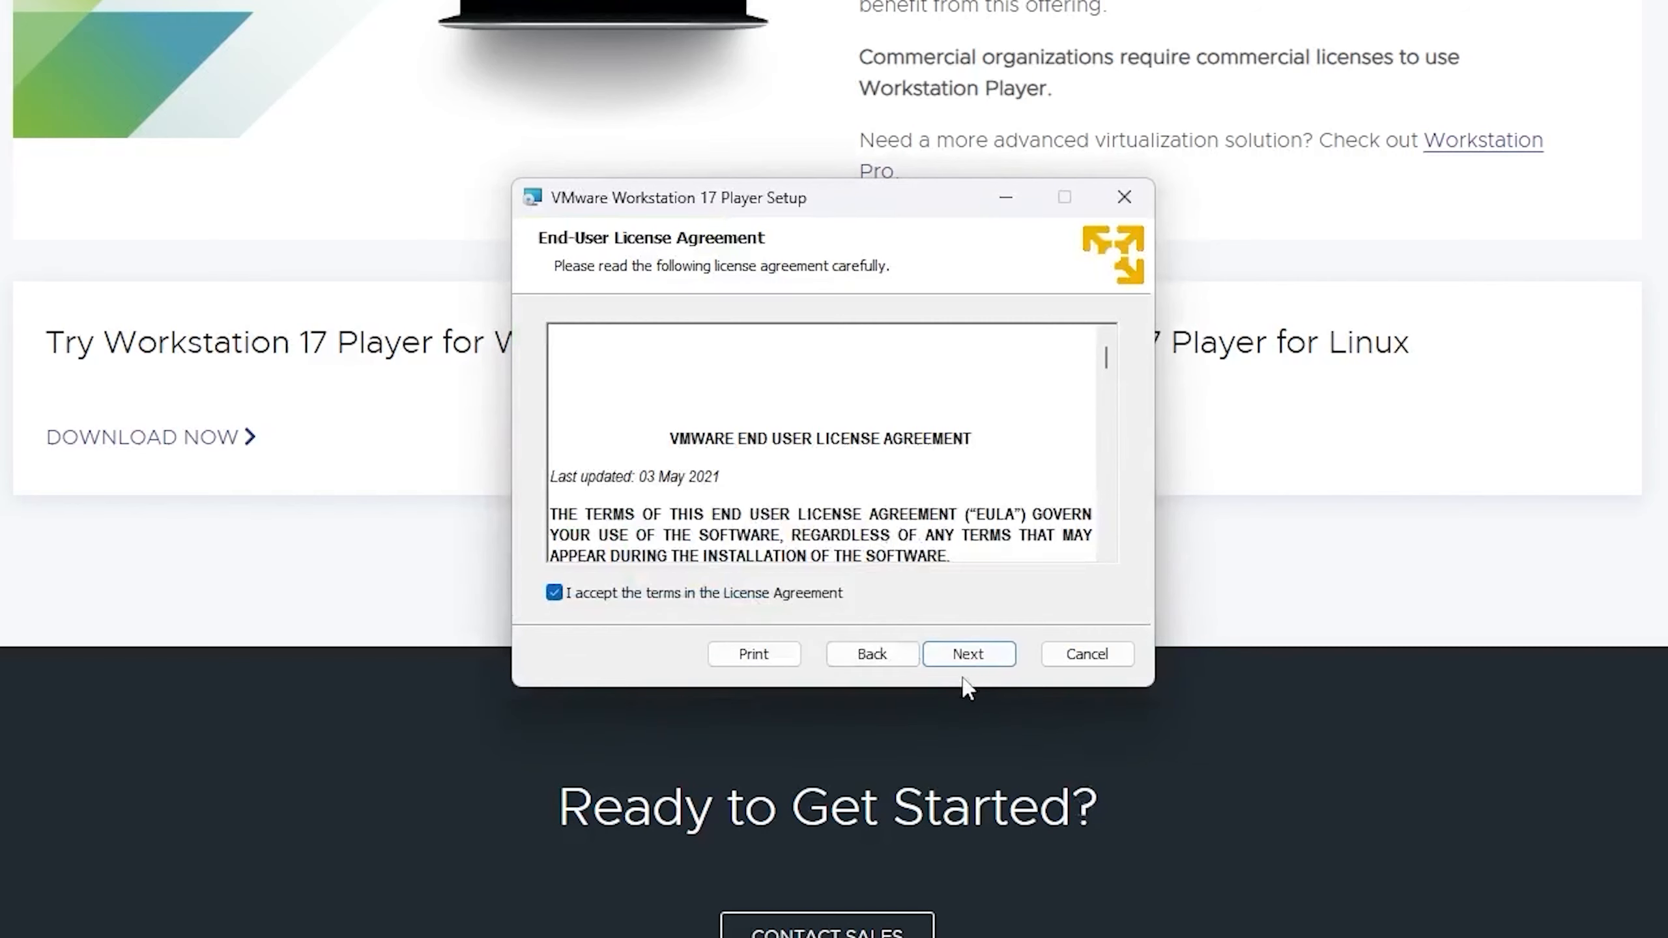
pyautogui.click(961, 653)
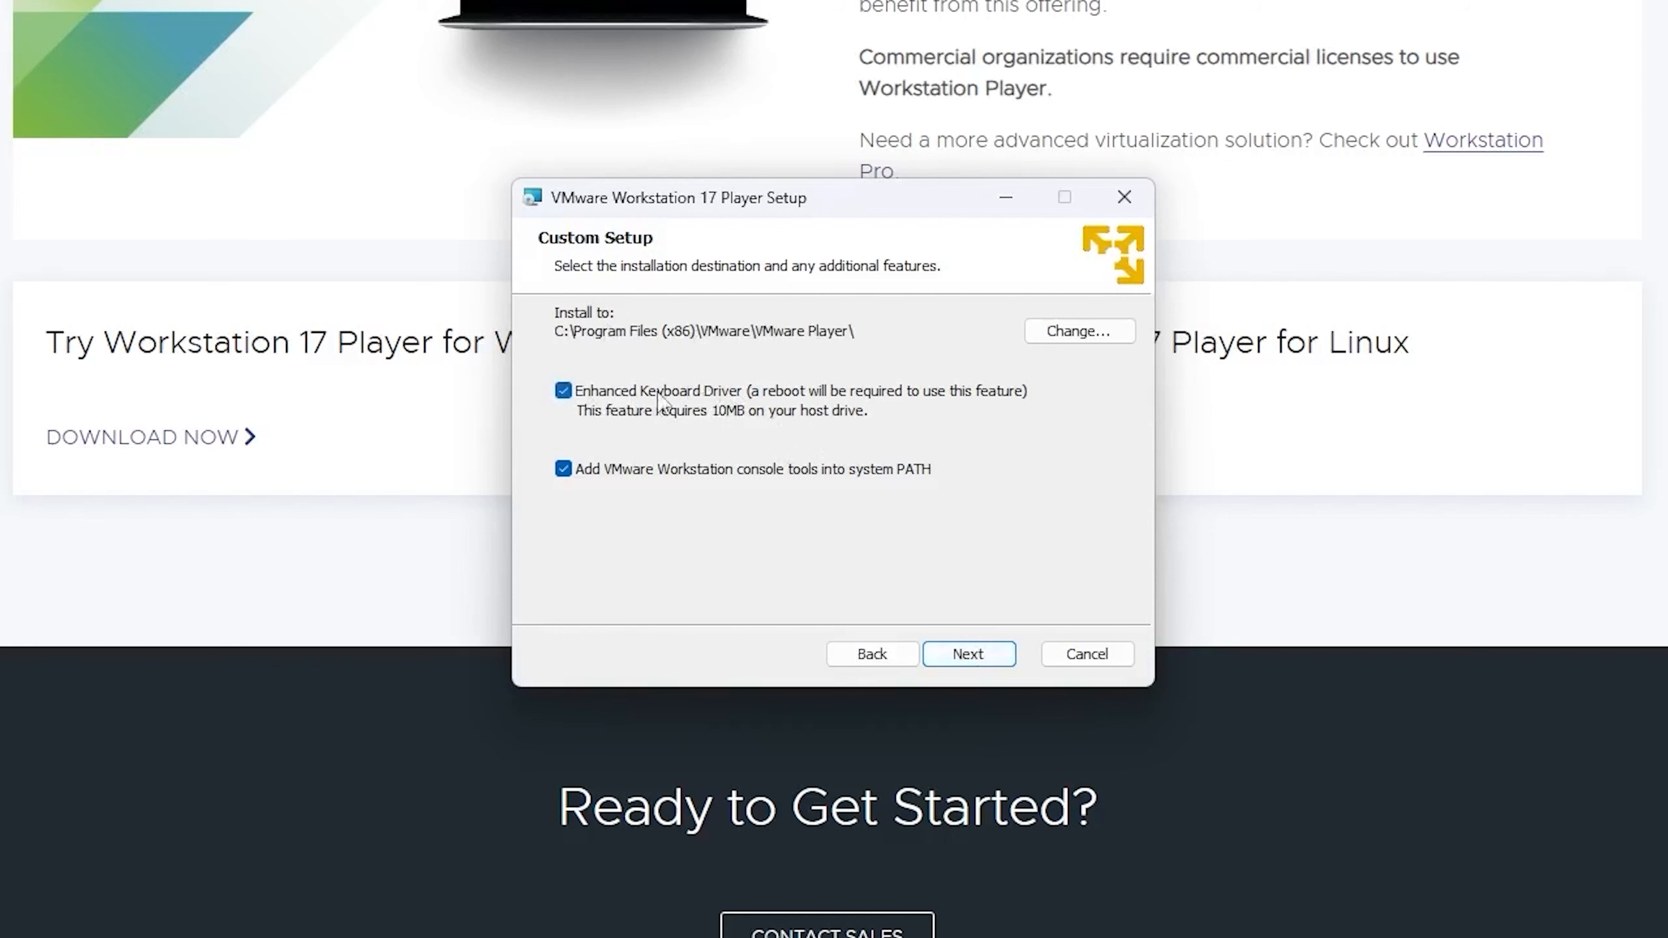
# Install VMware Workstation 17 Player with the Enhanced Keyboard Driver and console tools included, opting out of the Customer Experience Improvement Program.
pyautogui.click(962, 652)
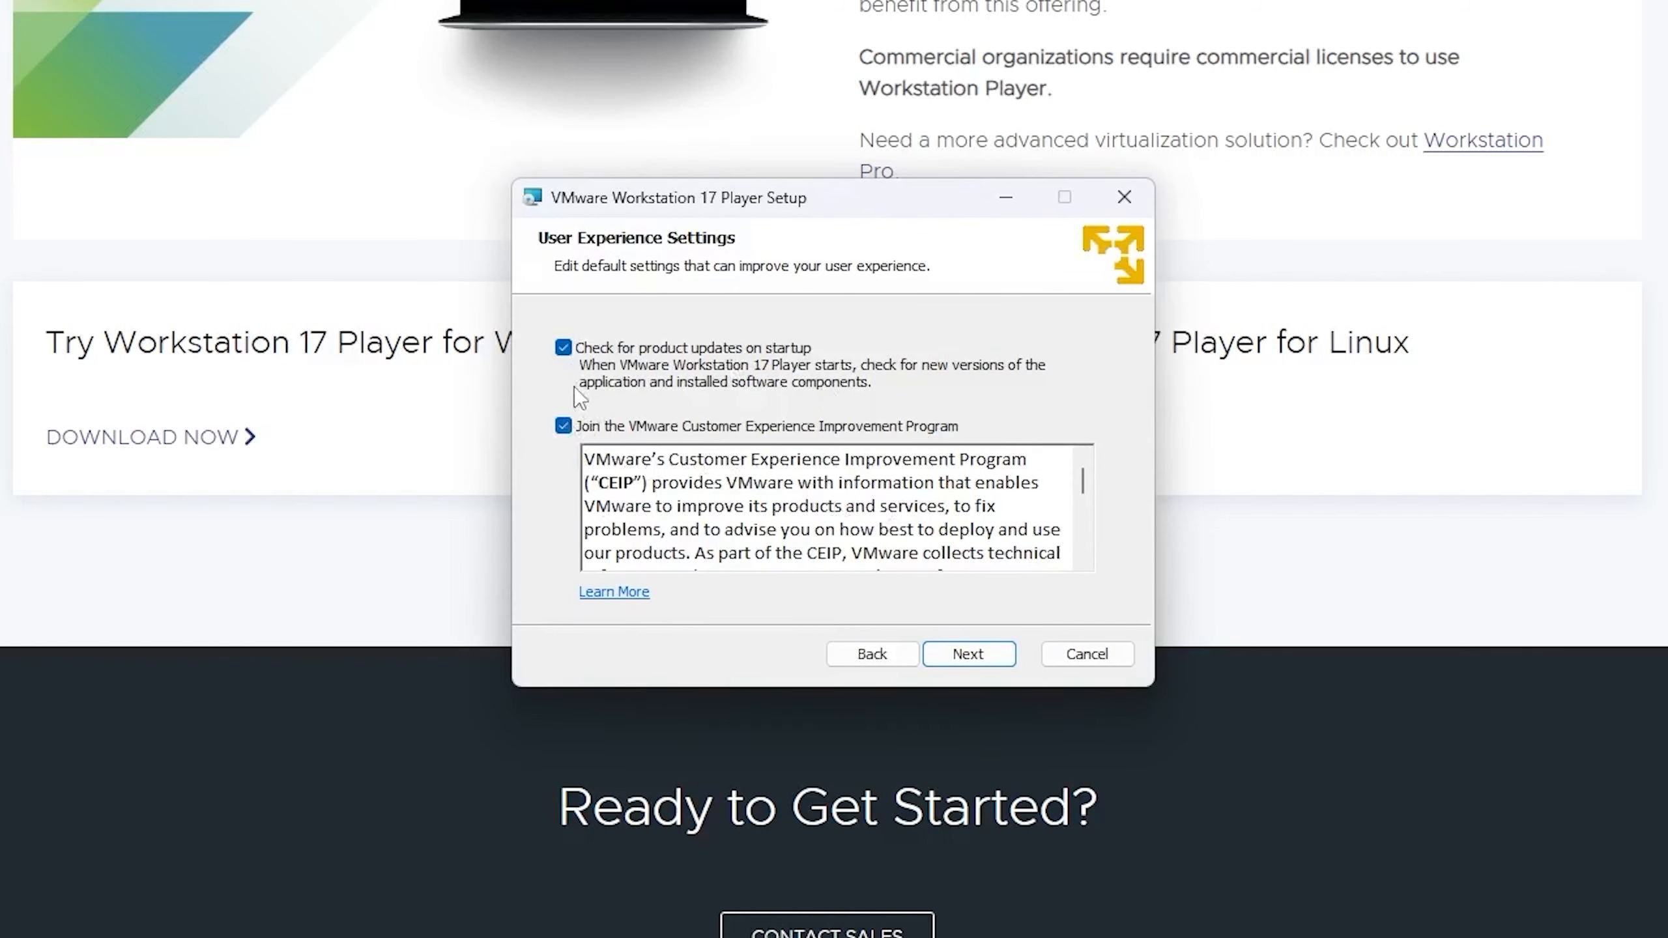
pyautogui.click(565, 428)
pyautogui.click(997, 658)
pyautogui.click(997, 661)
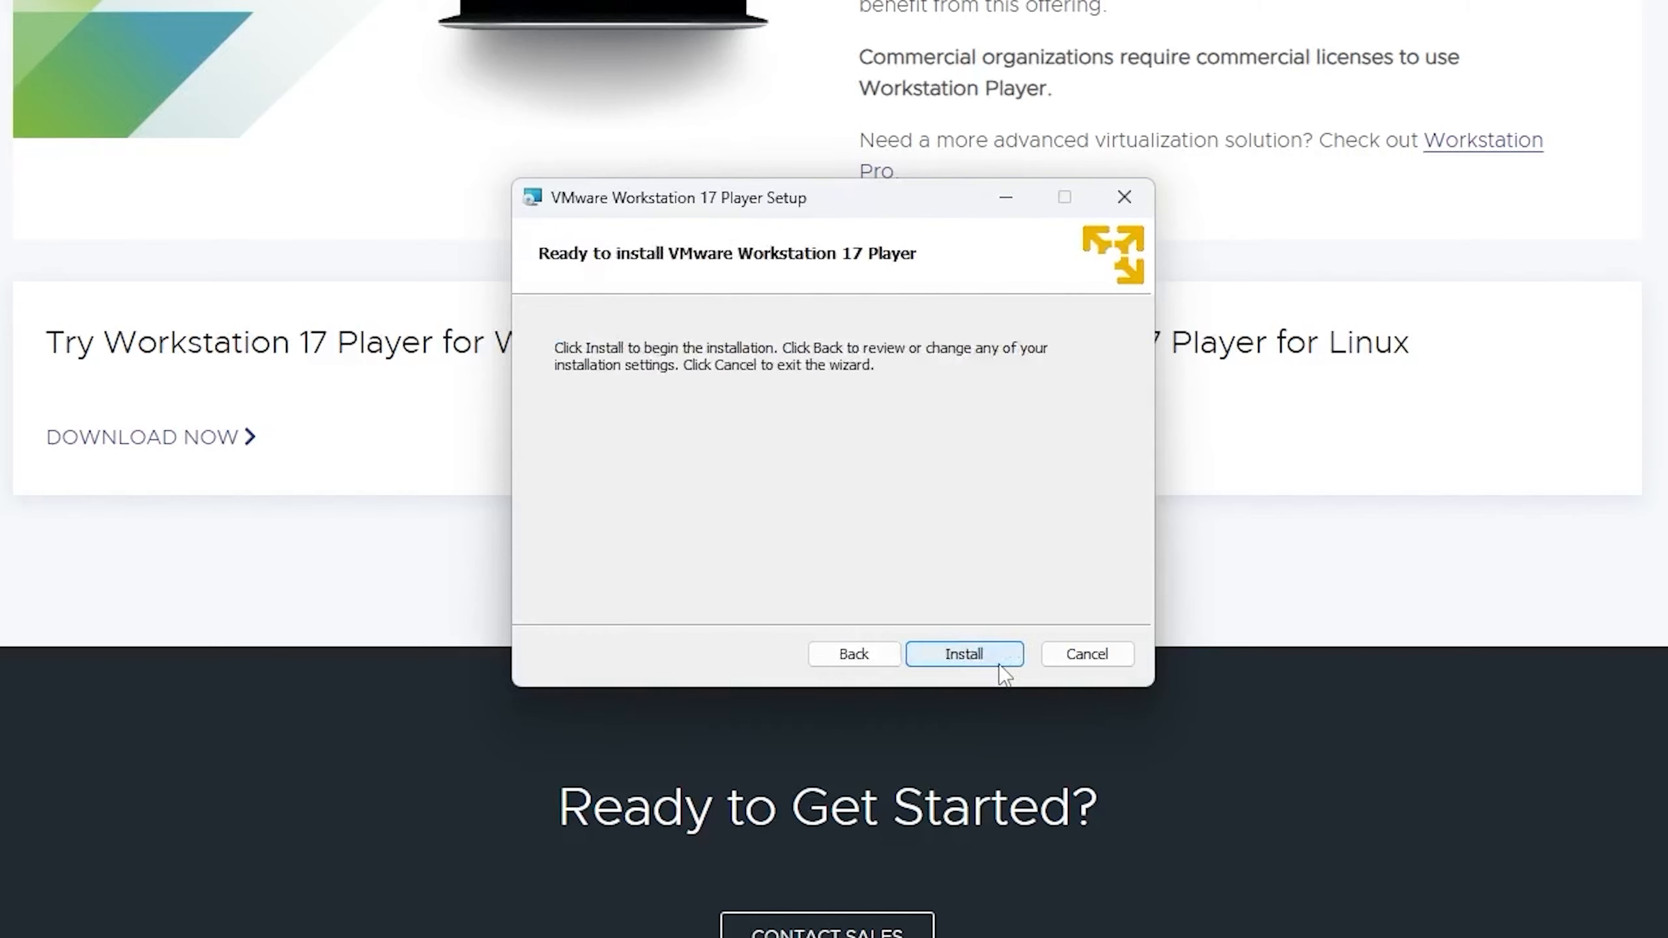
pyautogui.click(1001, 659)
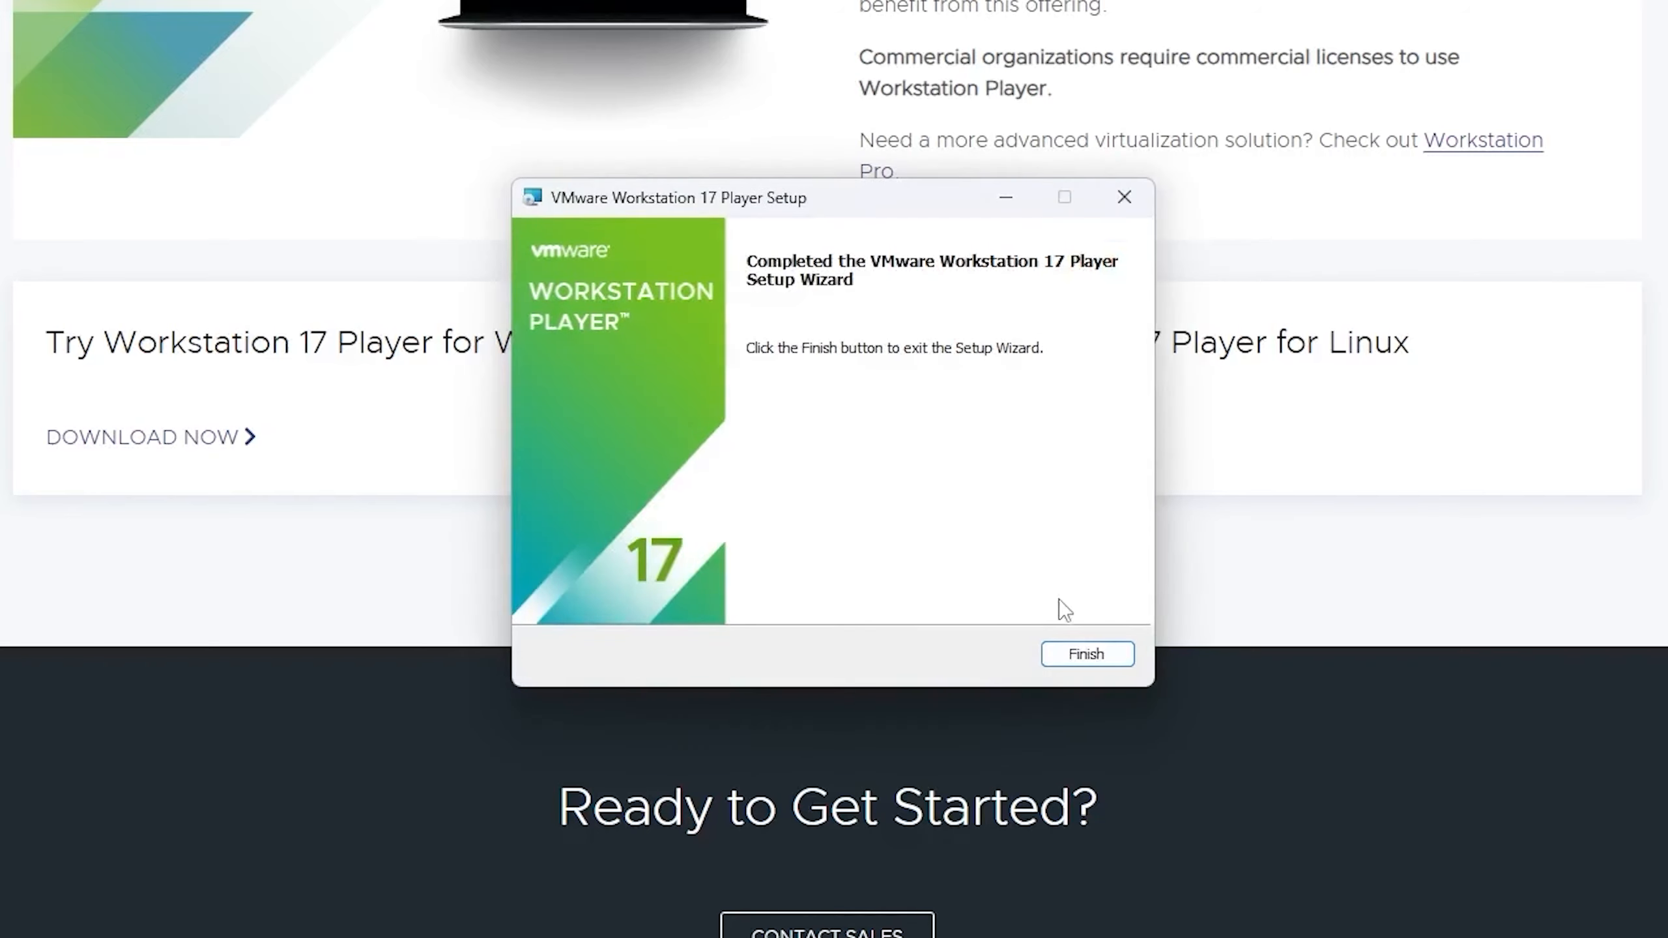
pyautogui.click(1094, 656)
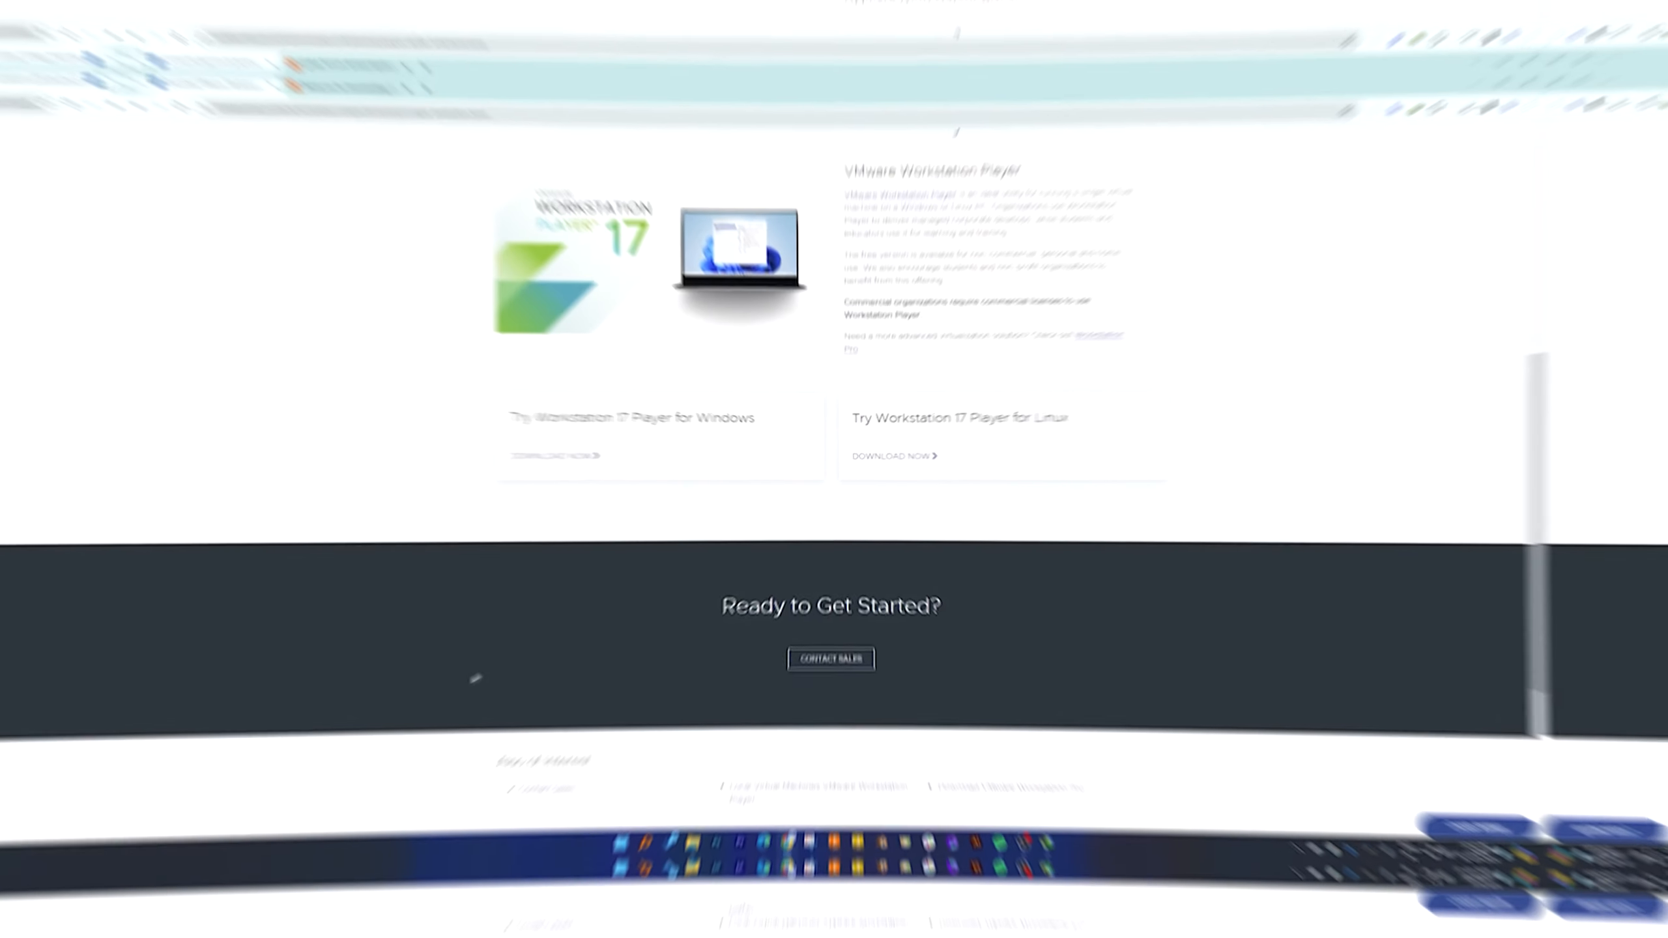
# Search the installed apps for "vm" and launch VMware Workstation 17 Player.
pyautogui.press('super')
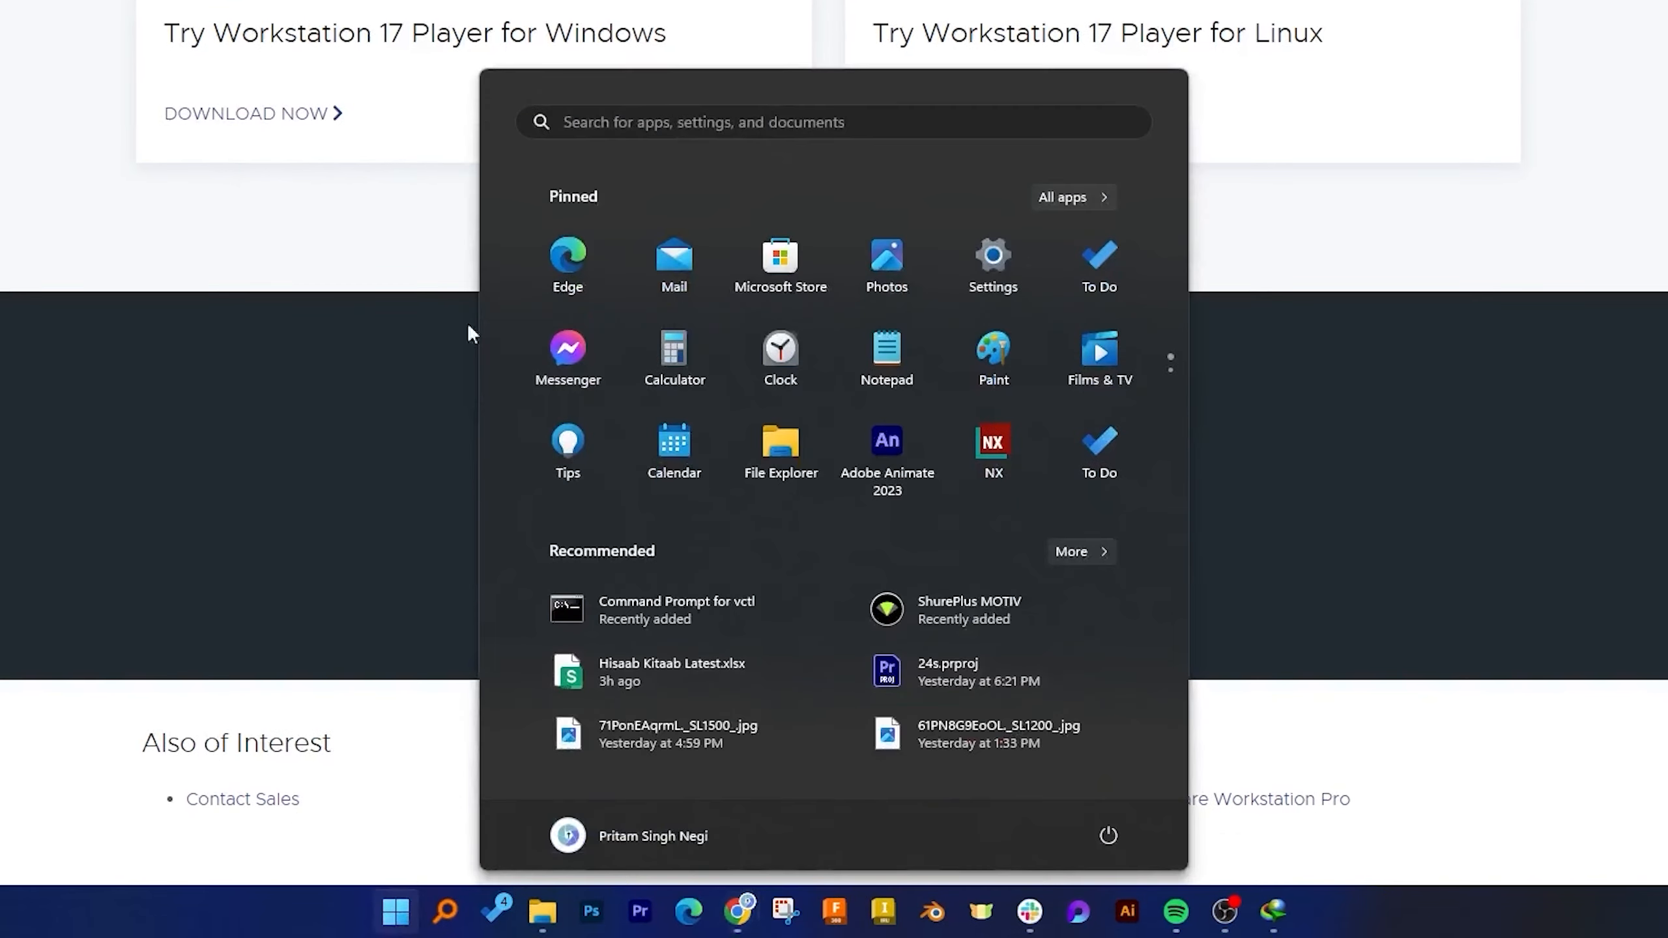
pyautogui.click(658, 125)
pyautogui.write('vm')
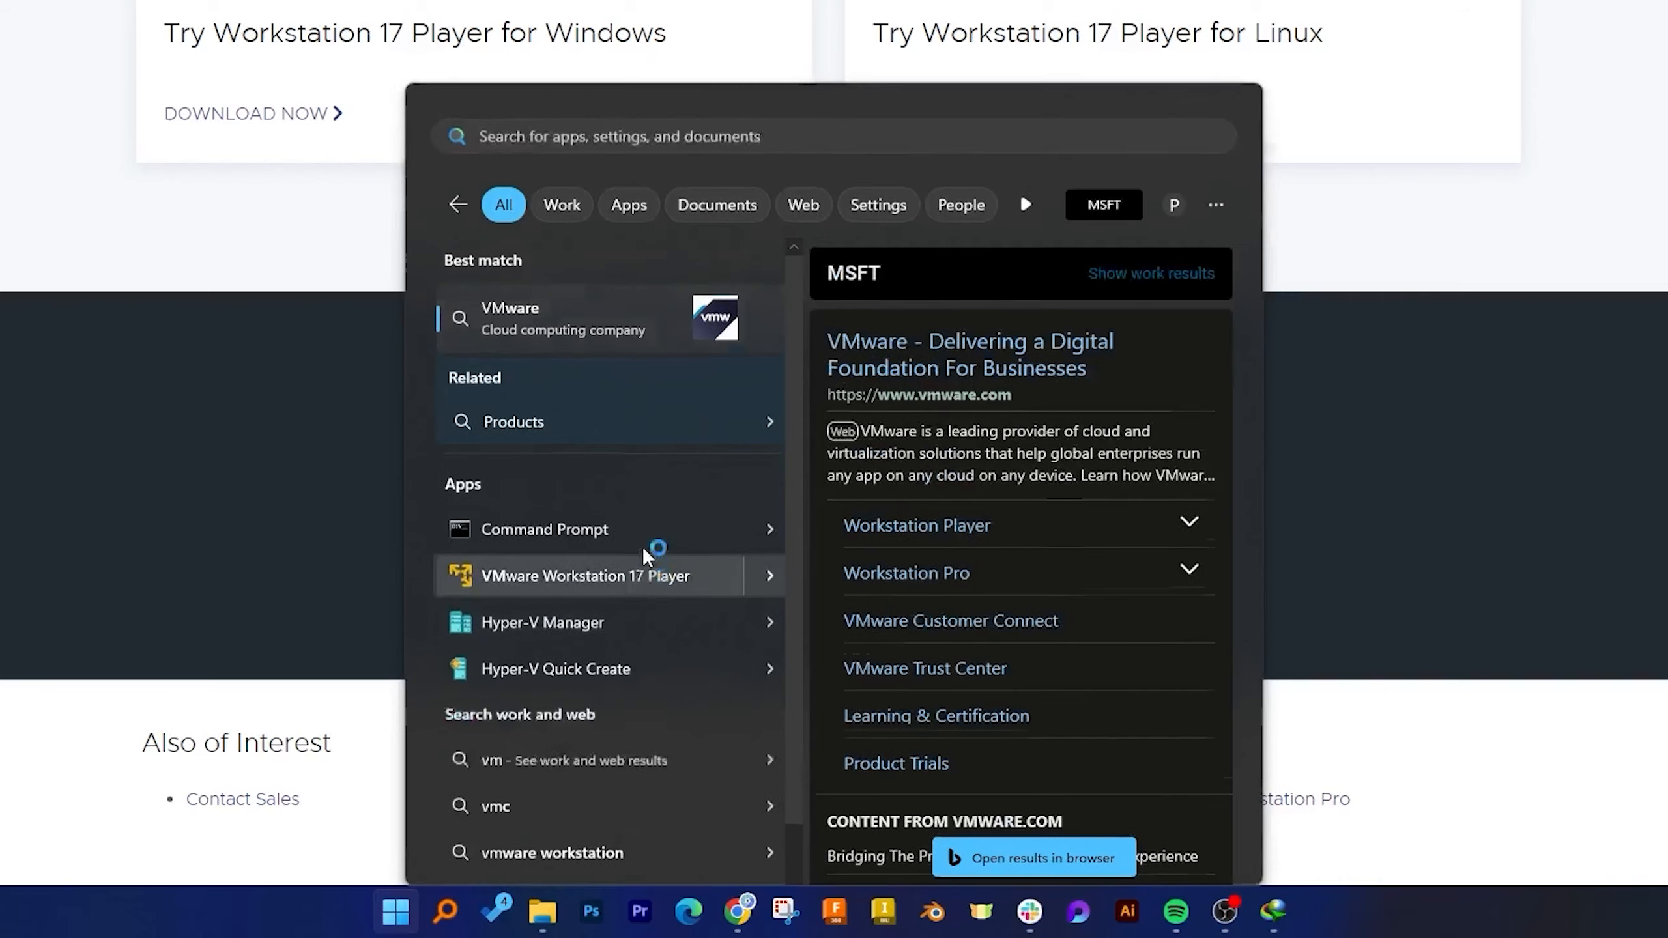
pyautogui.click(642, 546)
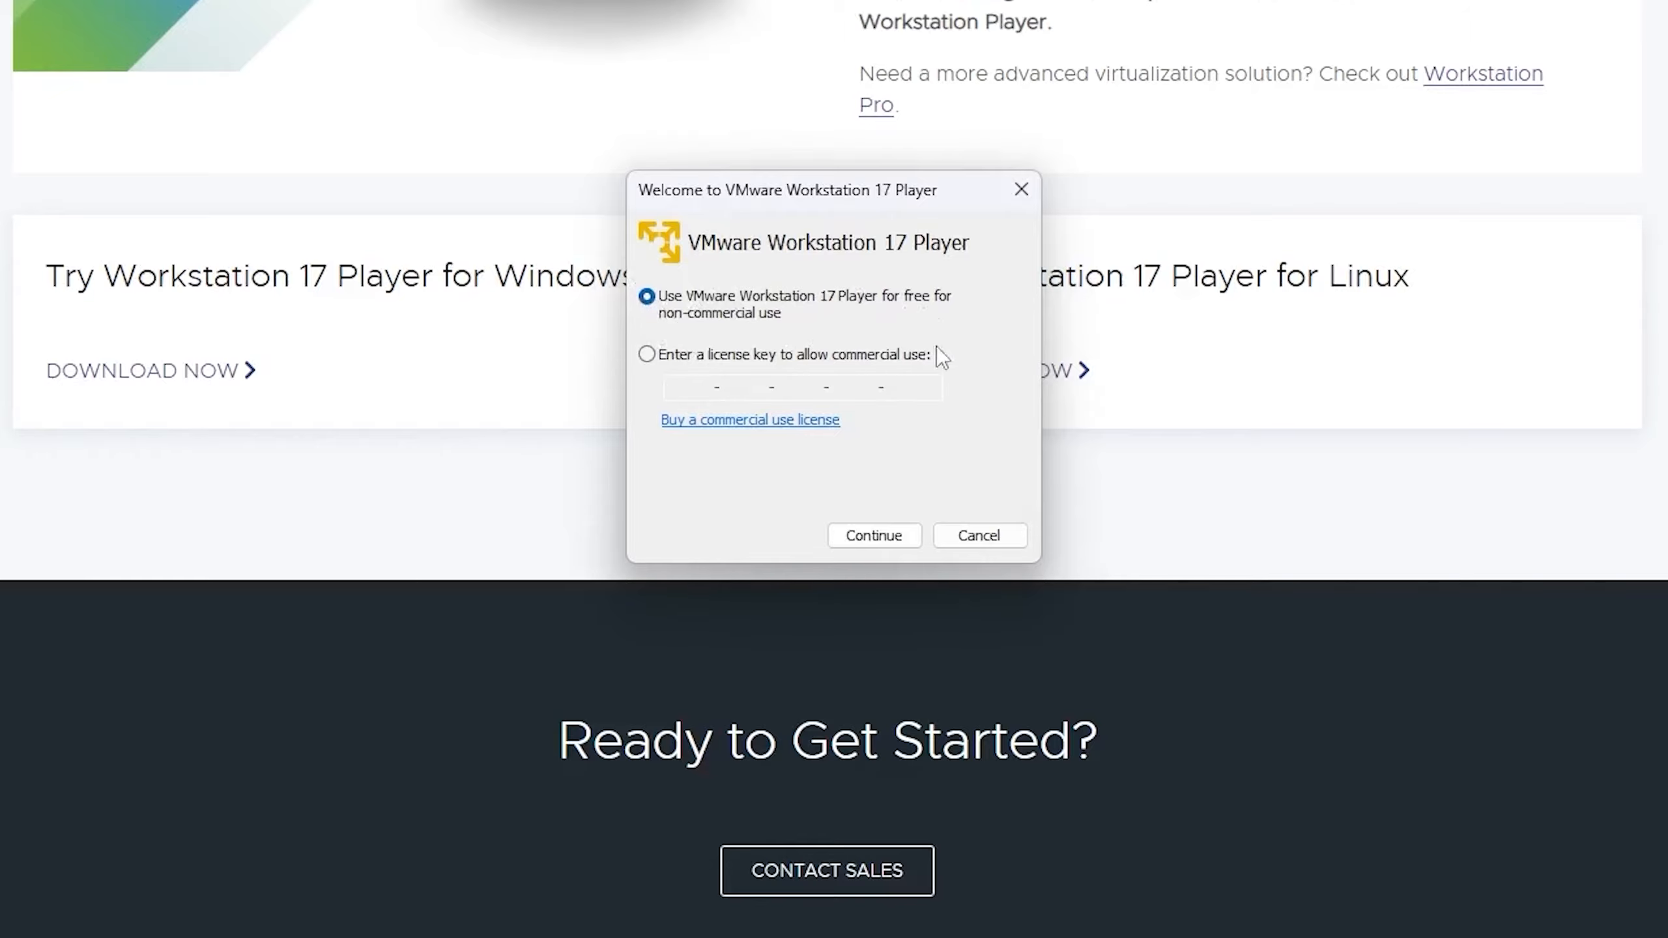
# Choose the free non-commercial use of VMware Workstation 17 Player and finish the welcome setup.
pyautogui.click(876, 538)
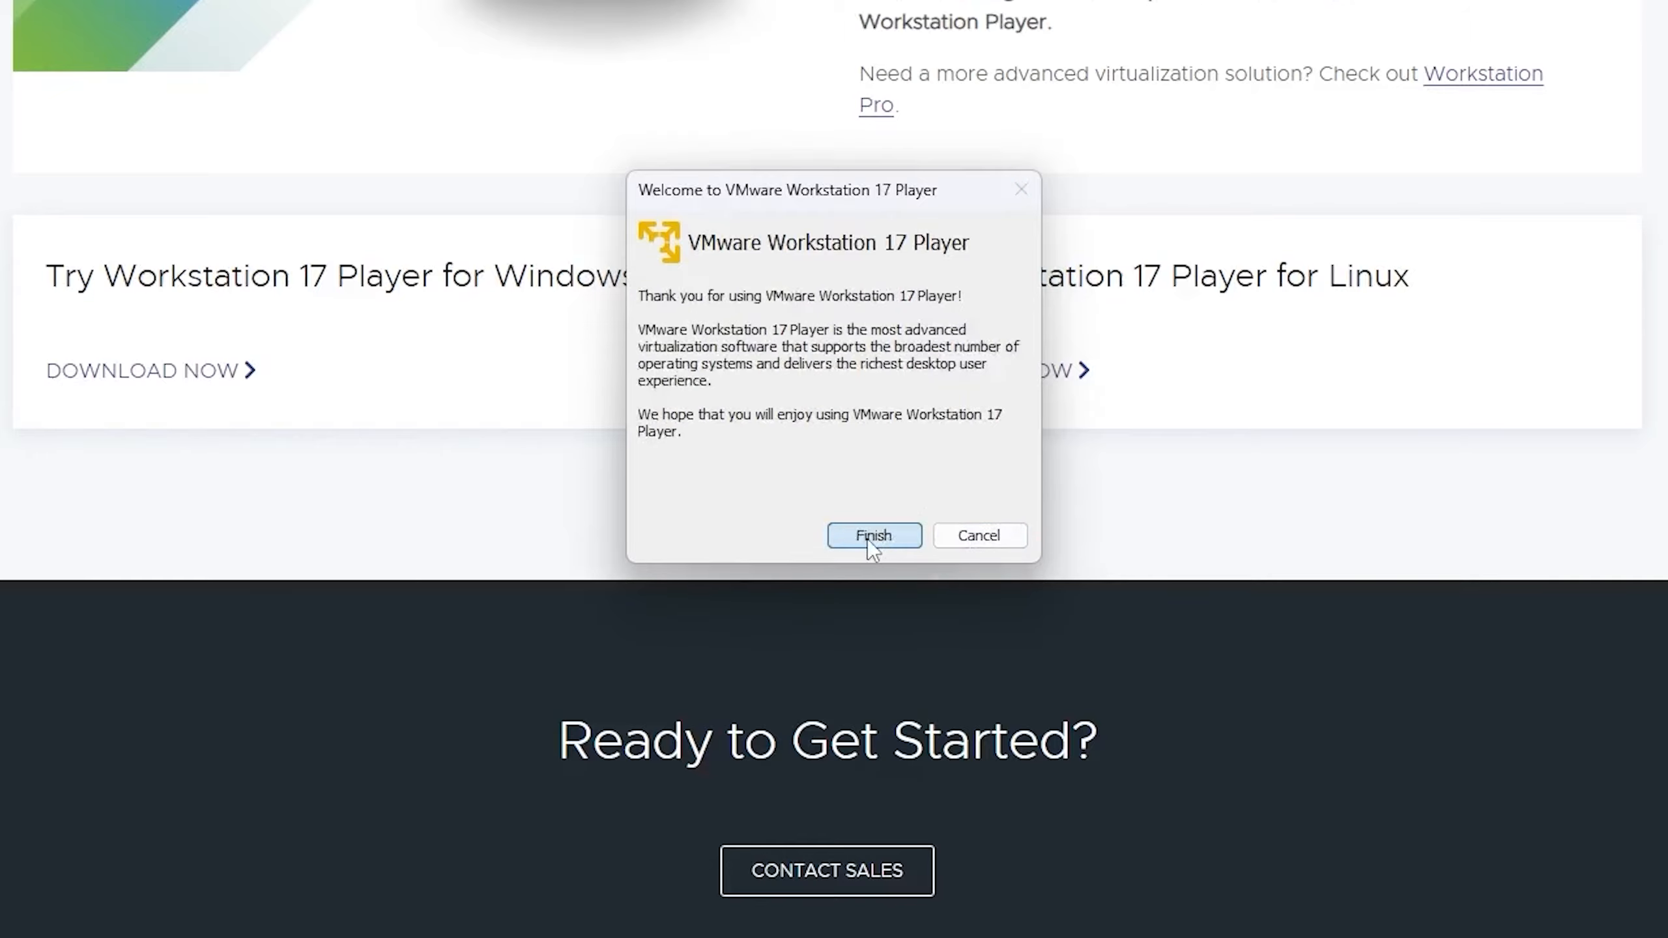
pyautogui.click(879, 538)
pyautogui.click(736, 94)
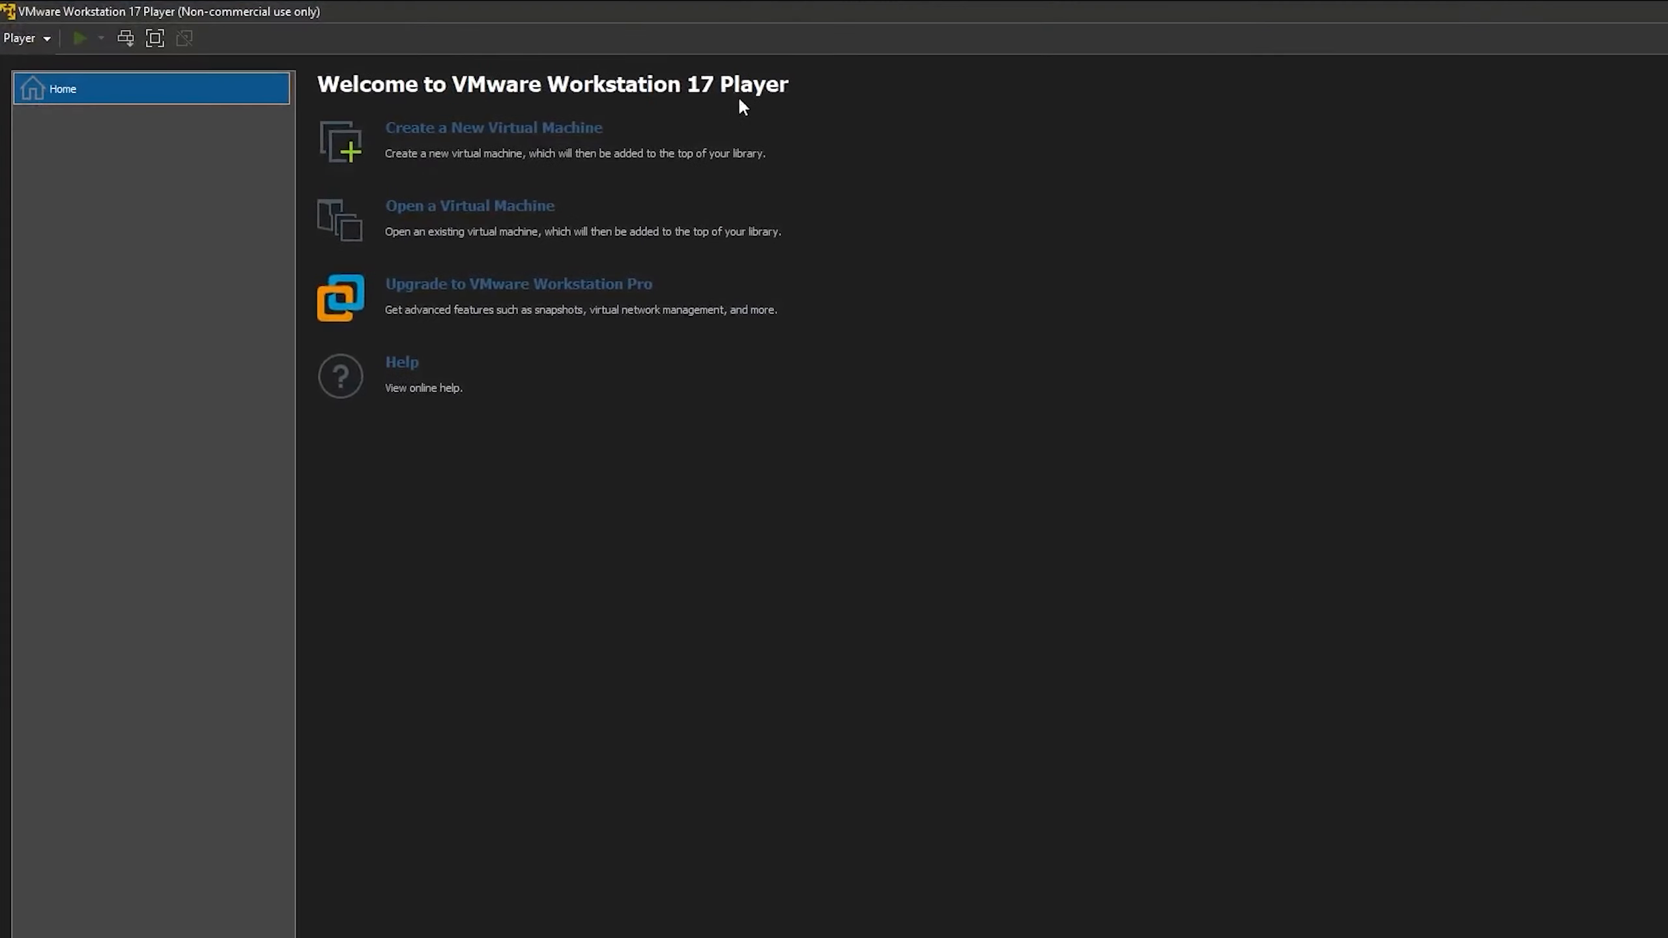
# Start creating a new virtual machine using the ubuntu-23.10.1-desktop-amd64.iso image from the Downloads folder as its installer.
pyautogui.click(502, 132)
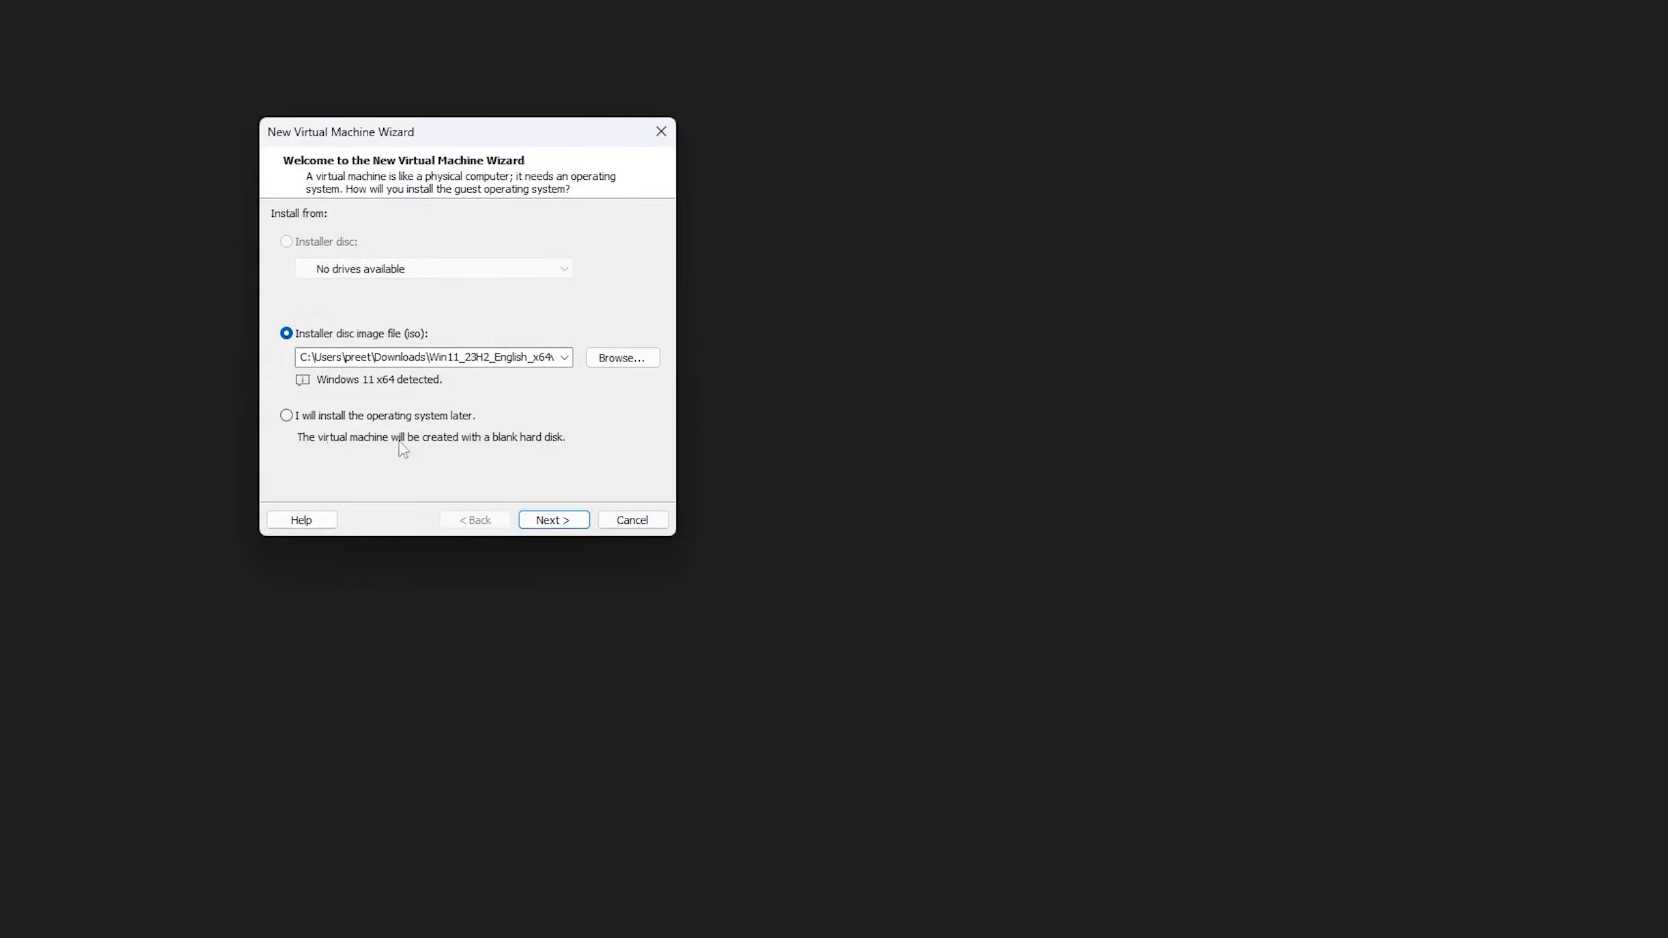
pyautogui.click(630, 361)
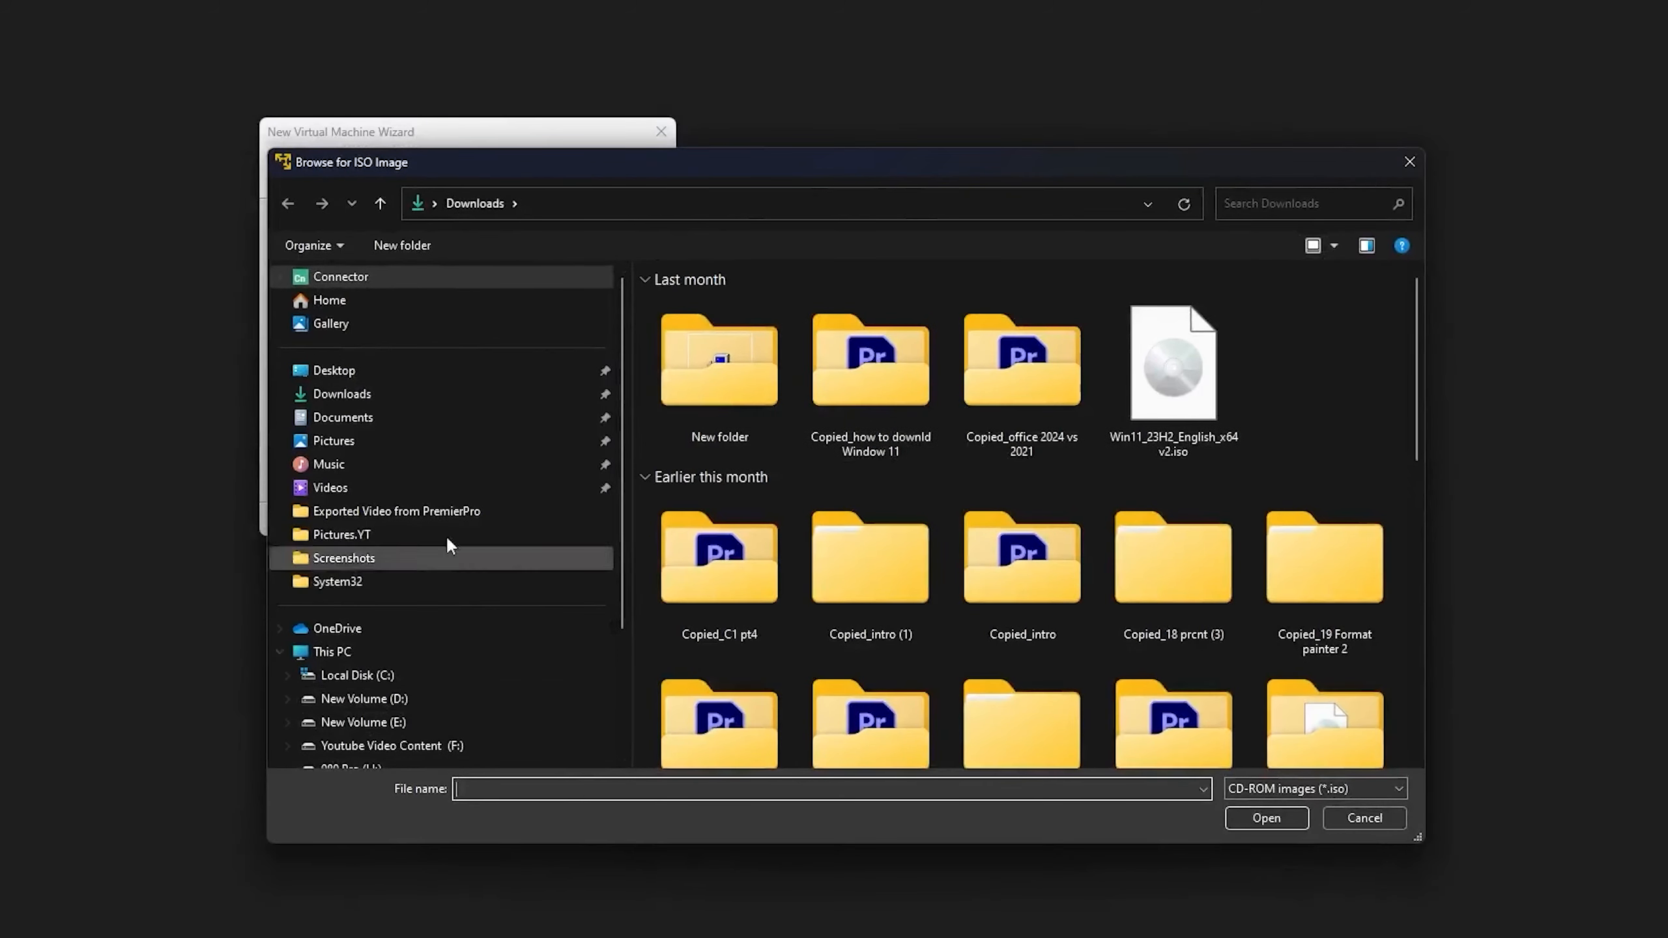
pyautogui.click(342, 394)
pyautogui.scroll(-3, 1059, 404)
pyautogui.scroll(-6, 1059, 404)
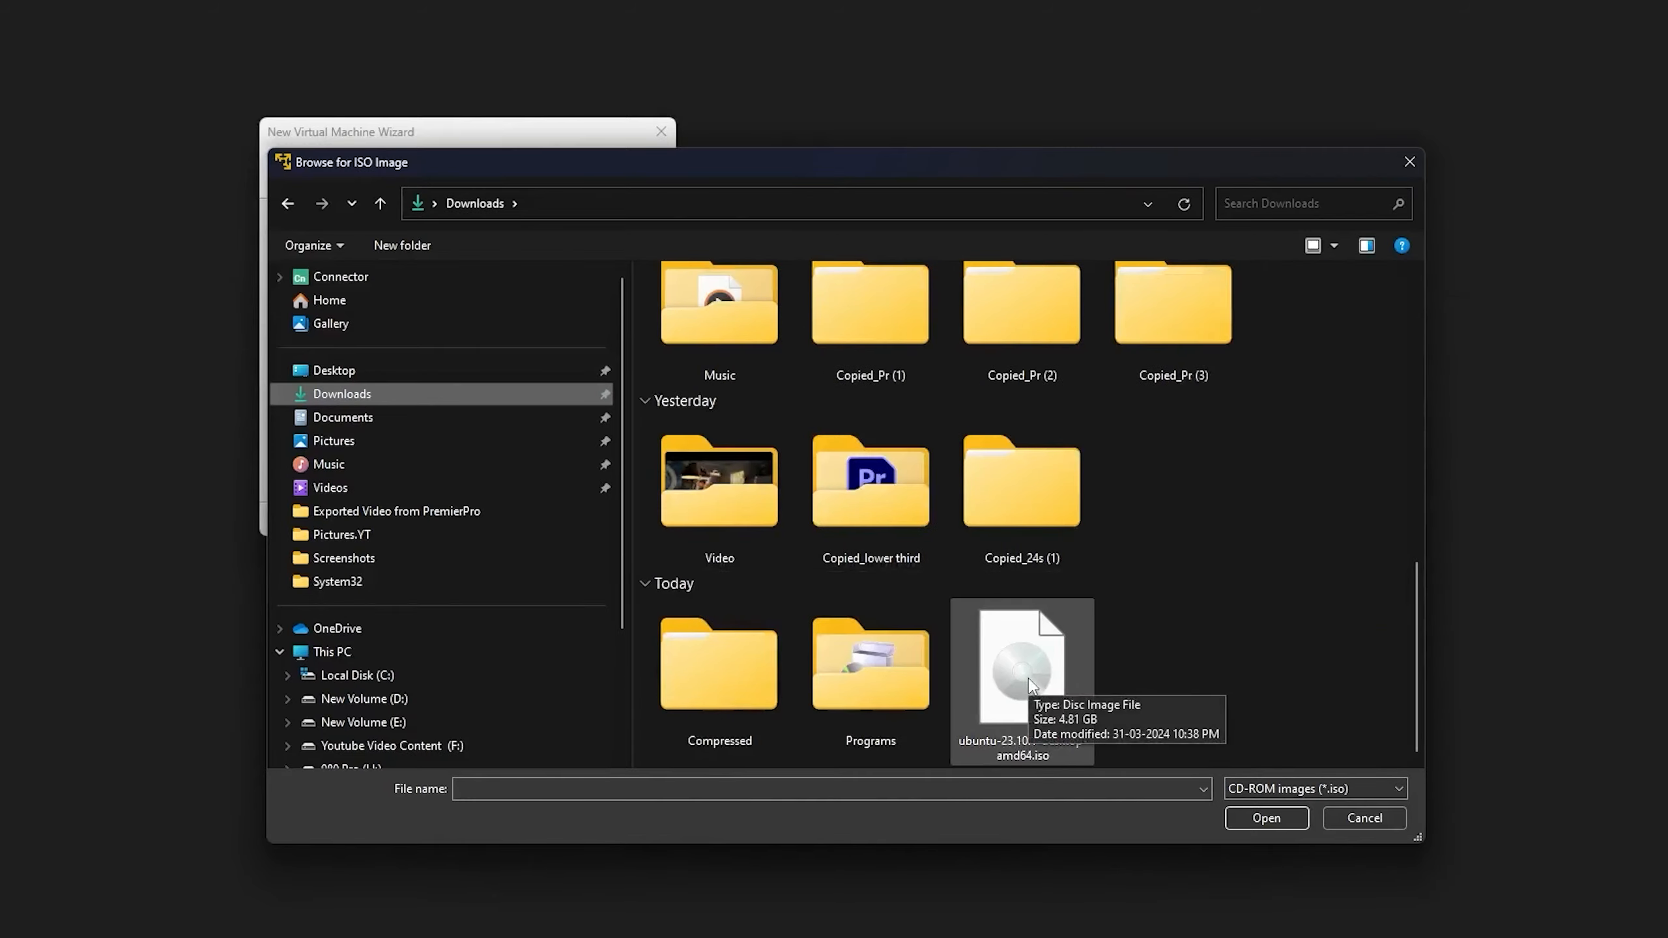
pyautogui.doubleClick(1028, 684)
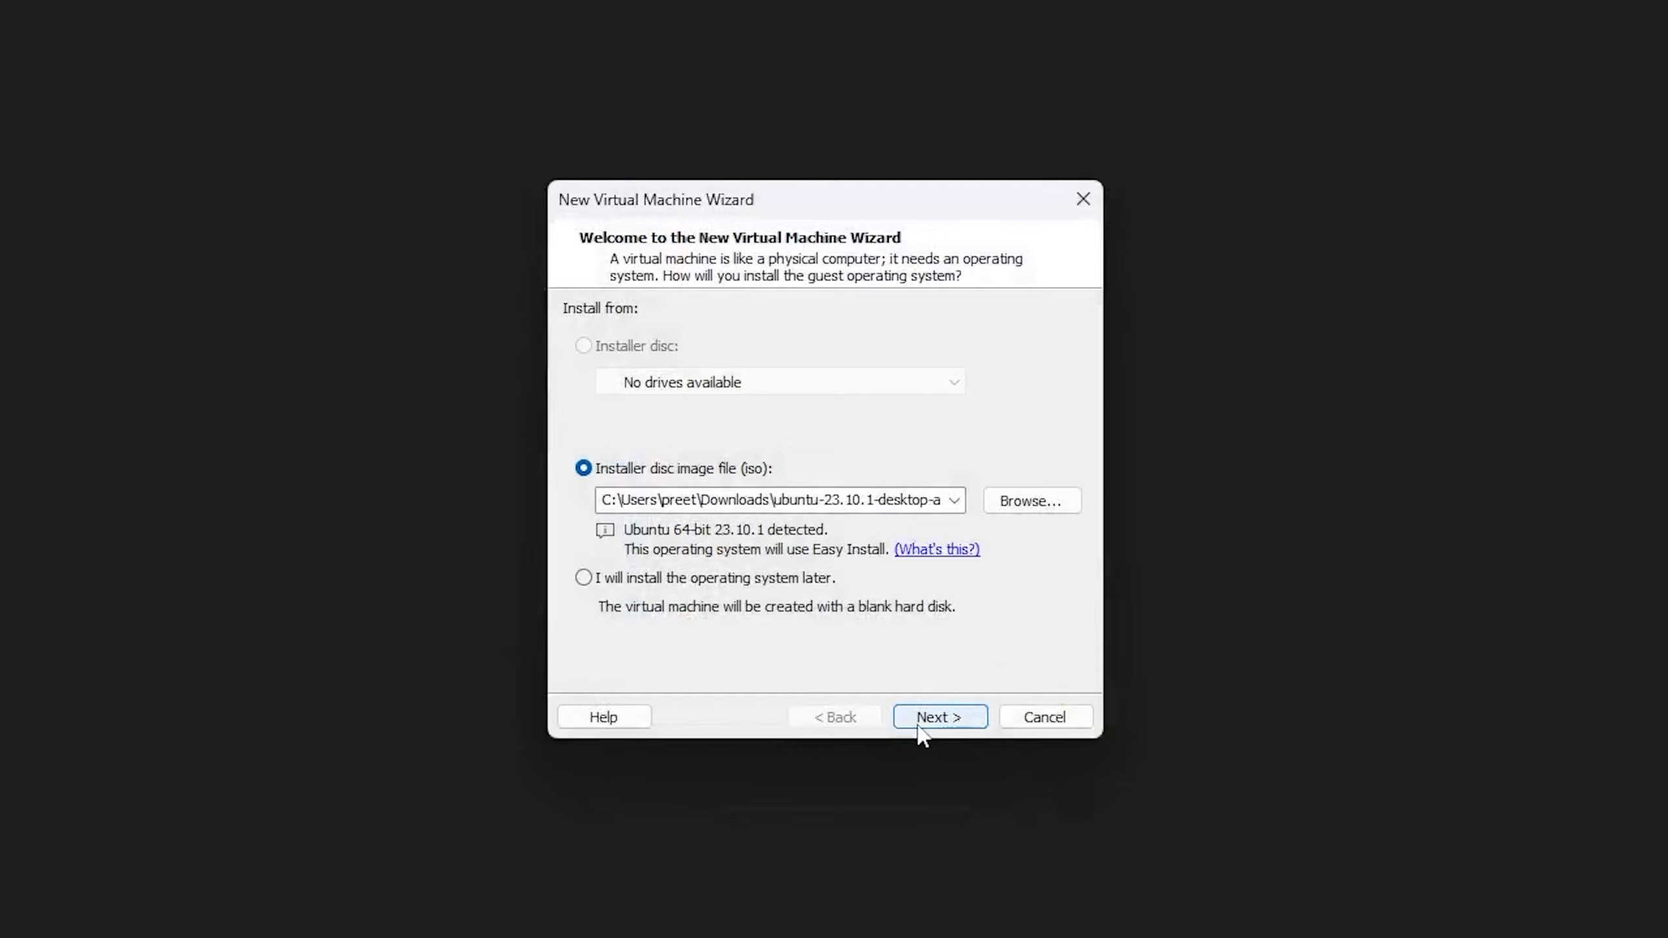
pyautogui.click(939, 717)
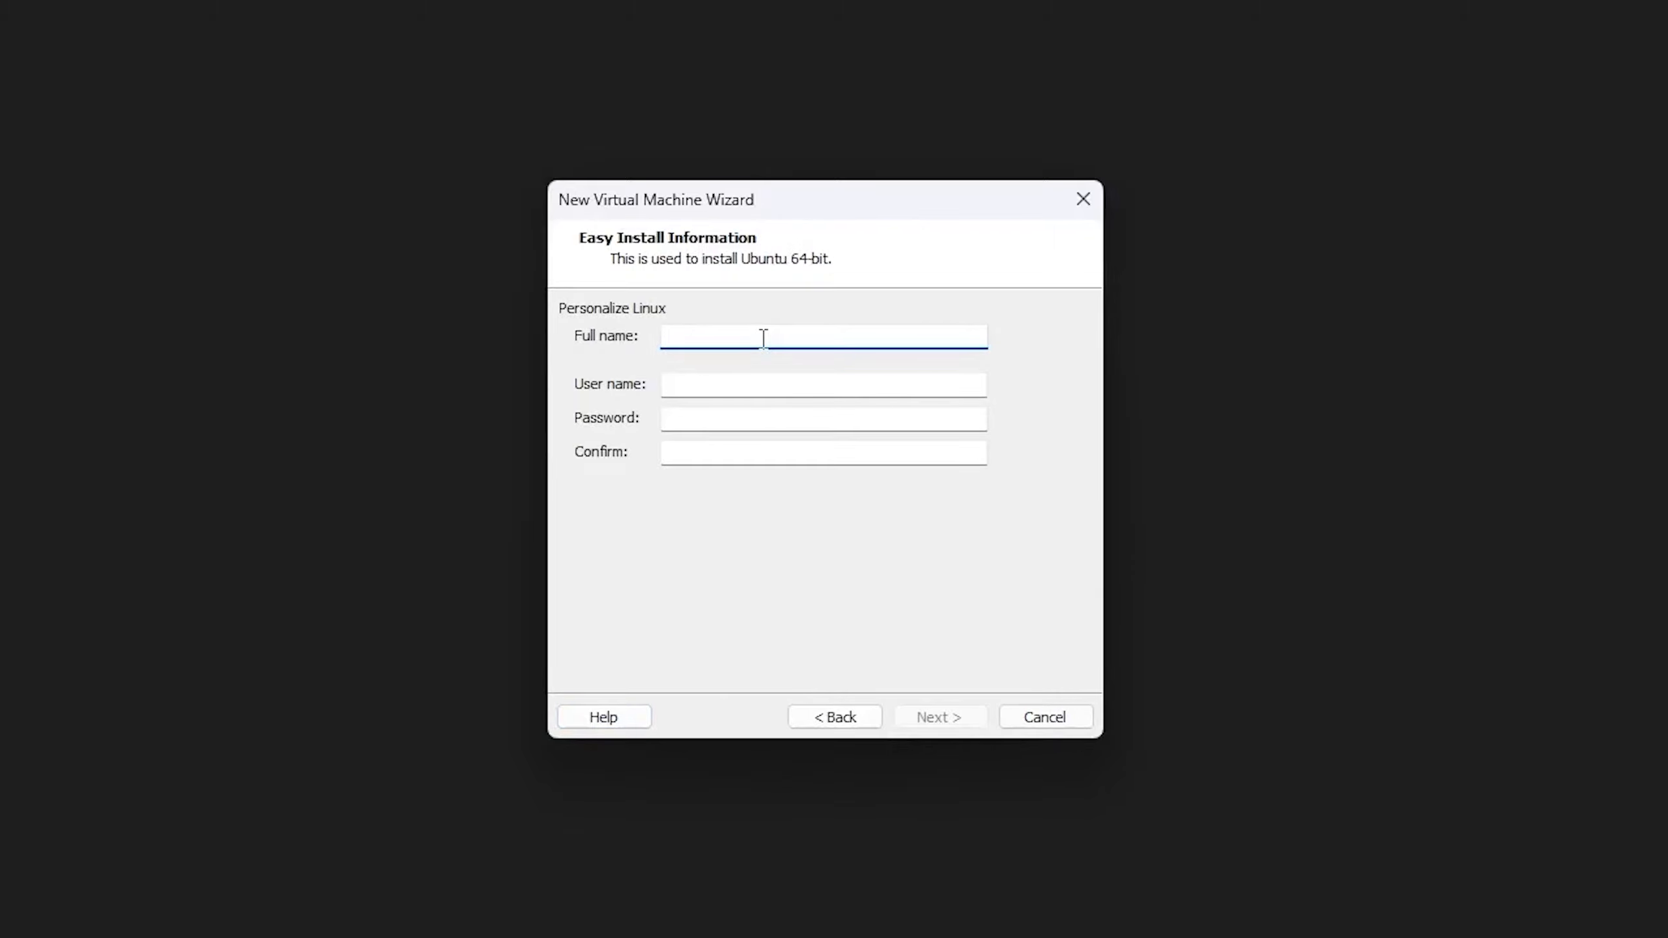
# Fill in the full name for the Ubuntu installation and set the user name to technoholic.
pyautogui.write('Pritam')
pyautogui.write('tam Singh negi')
pyautogui.hotkey('ctrl', 'Left')
pyautogui.hotkey('shift', 'Right')
pyautogui.write('N')
pyautogui.press('Tab')
pyautogui.write('techn')
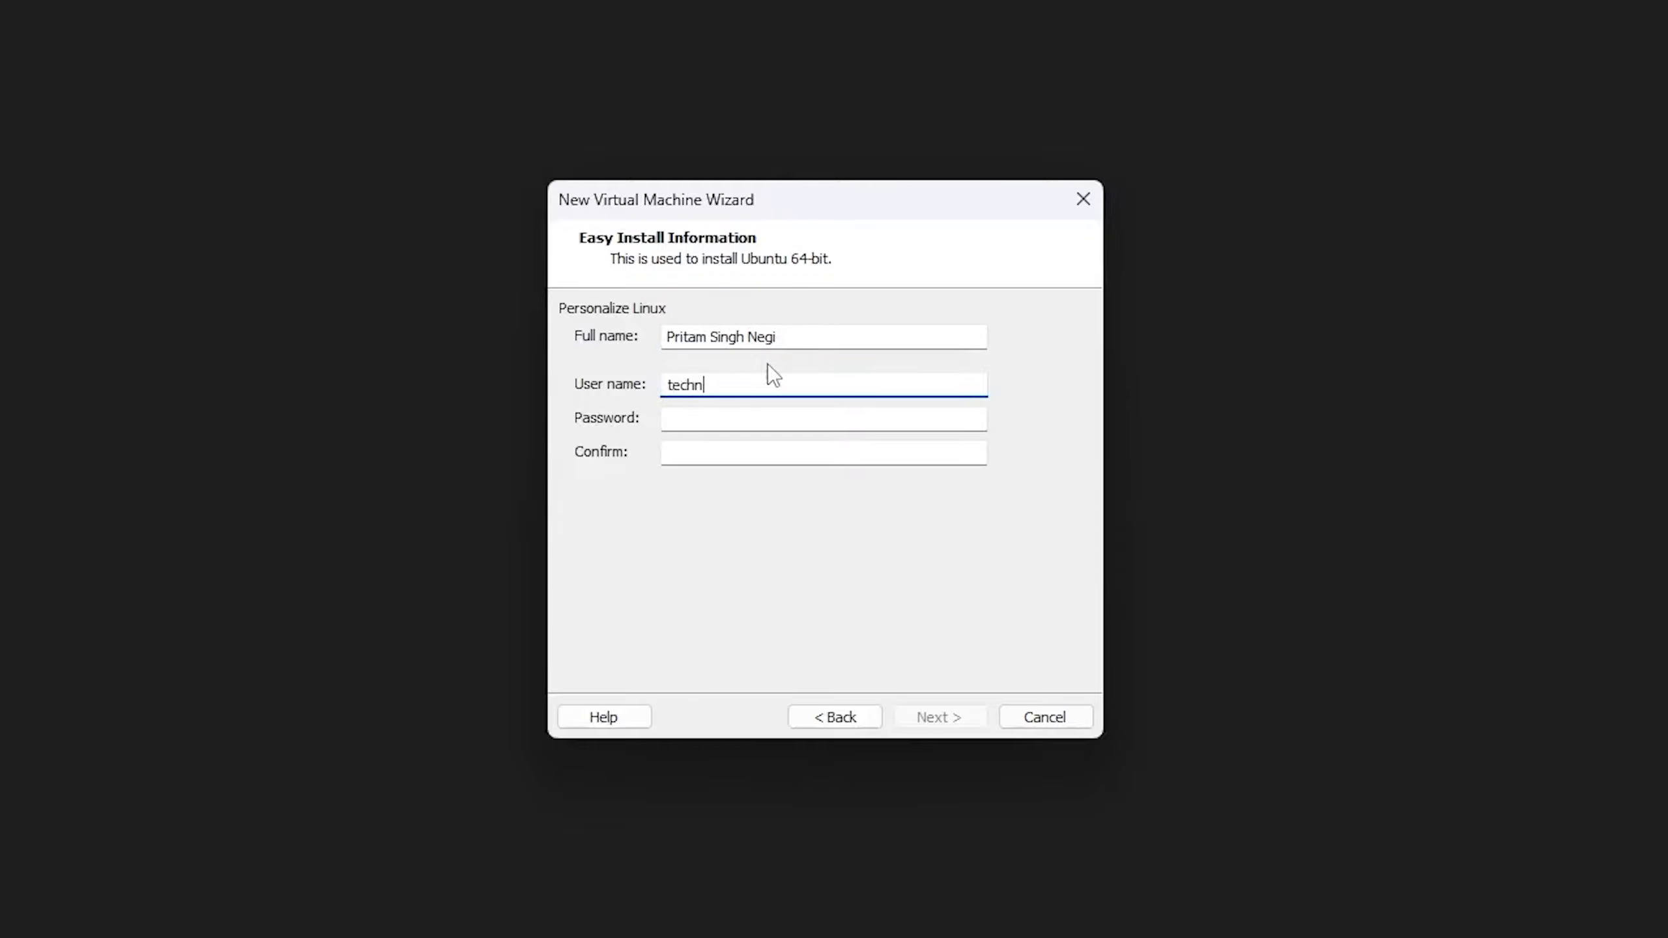
pyautogui.write('oholic')
pyautogui.press('Tab')
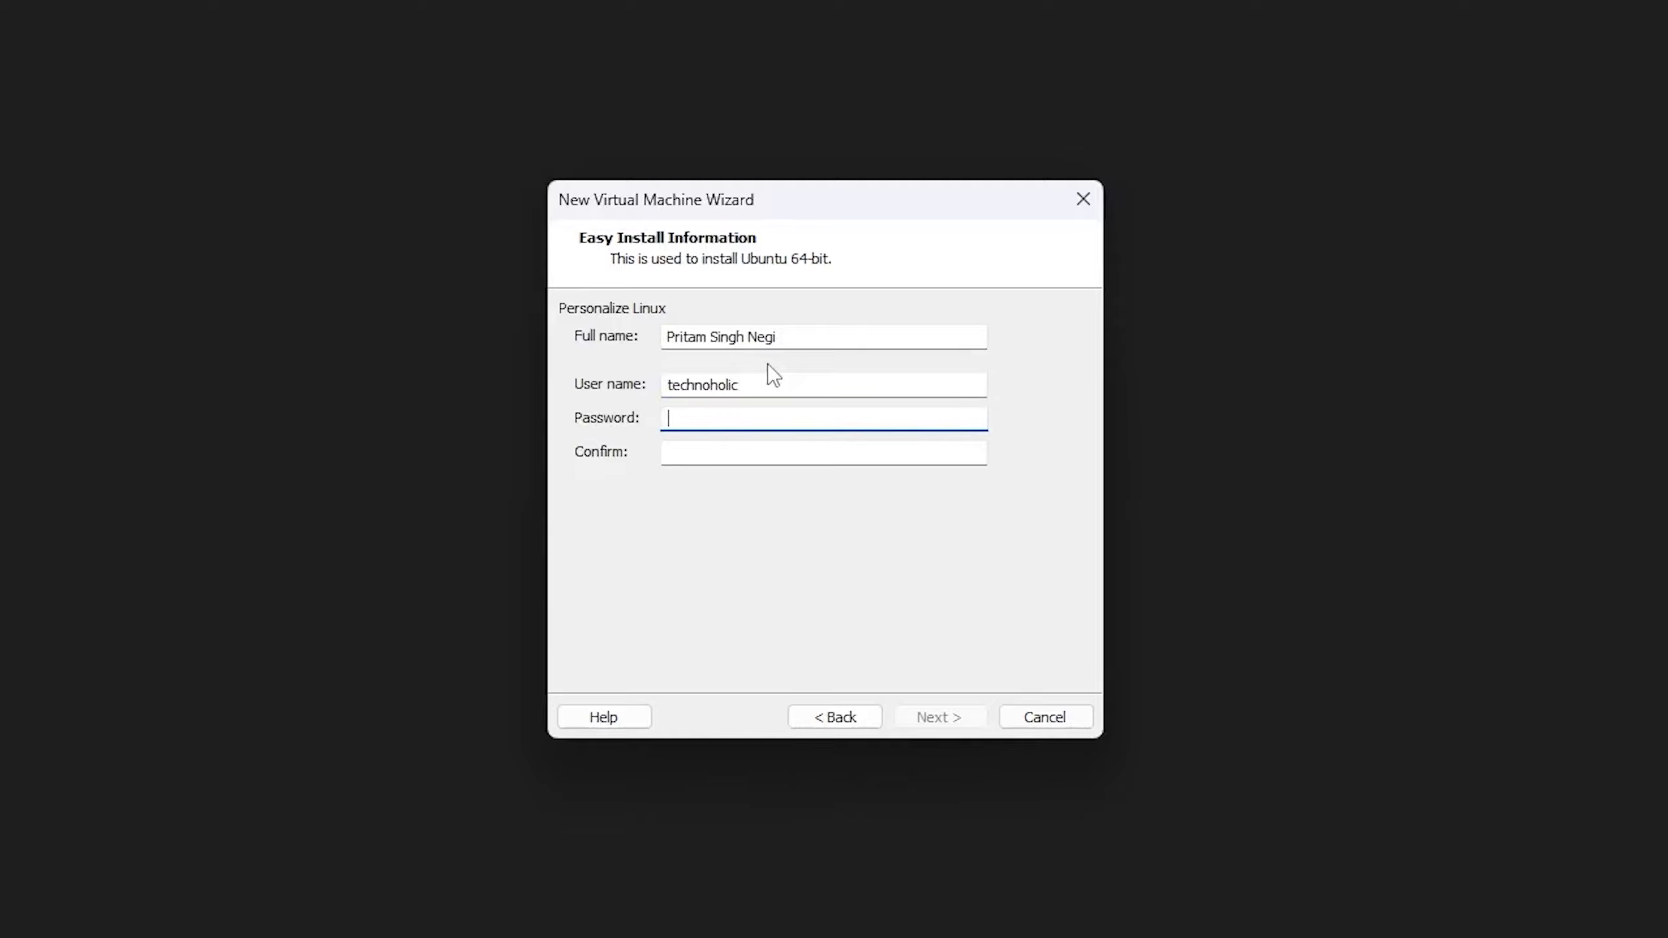
# Enter and confirm the Ubuntu account password, and proceed to naming the virtual machine.
pyautogui.write('•••••••••')
pyautogui.press('Tab')
pyautogui.write('•••')
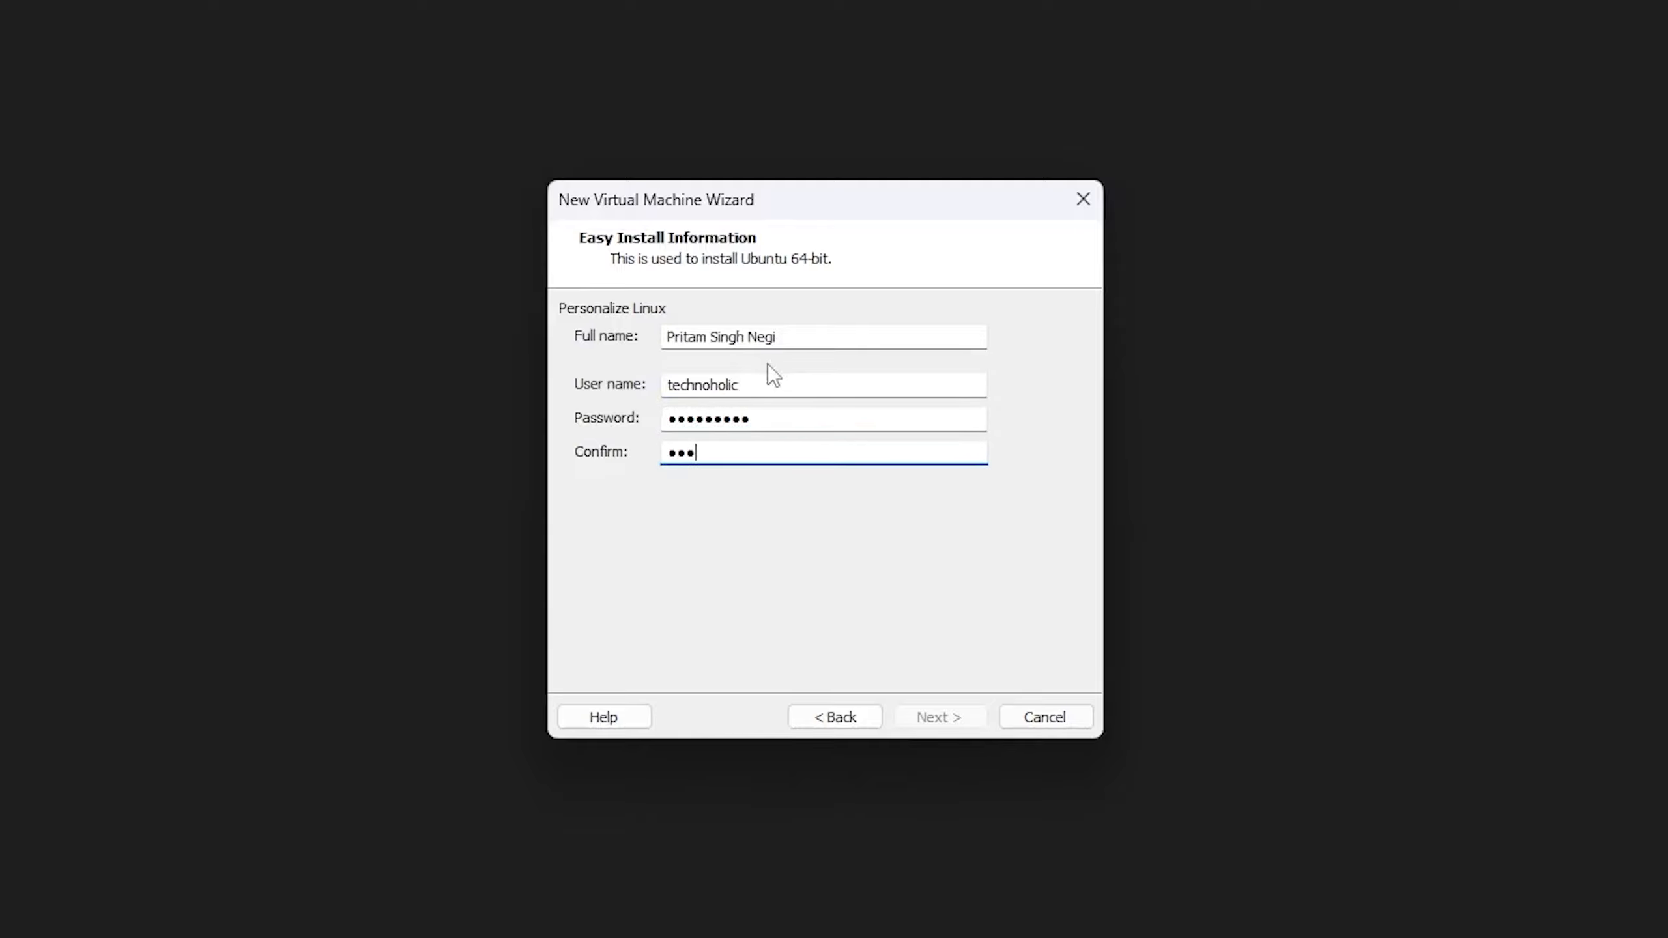
pyautogui.write('••••••')
pyautogui.click(946, 716)
# Browse for the virtual machine's storage location and select the 980 Pro (H:) drive under This PC.
pyautogui.click(943, 415)
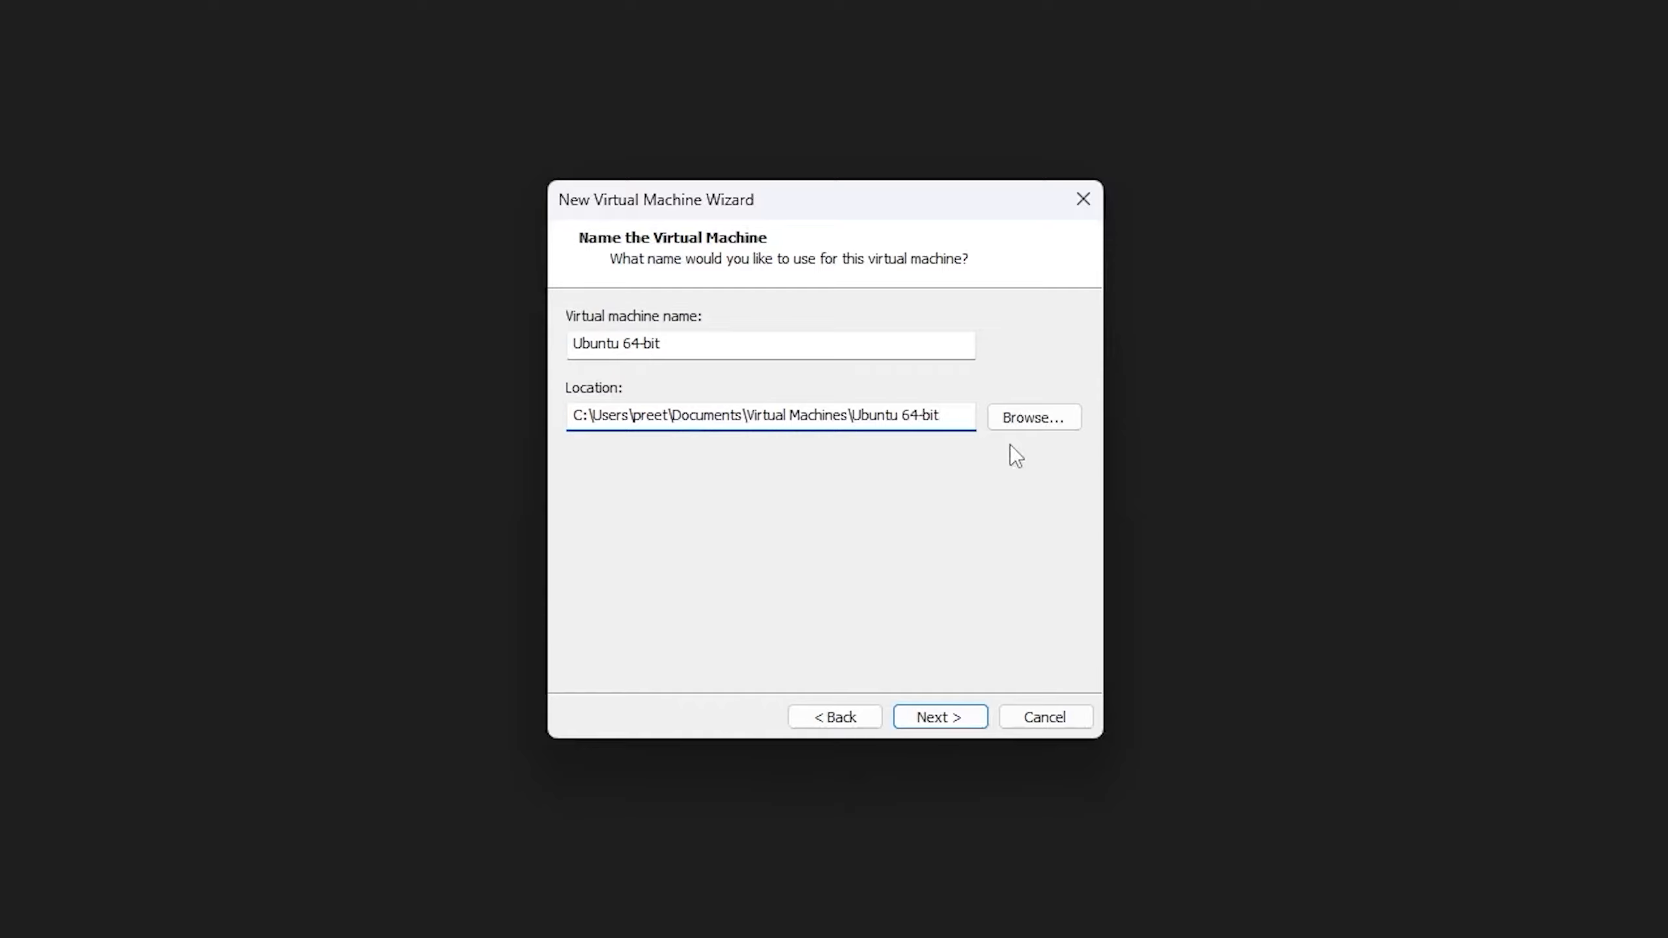
pyautogui.click(1044, 418)
pyautogui.scroll(5, 830, 605)
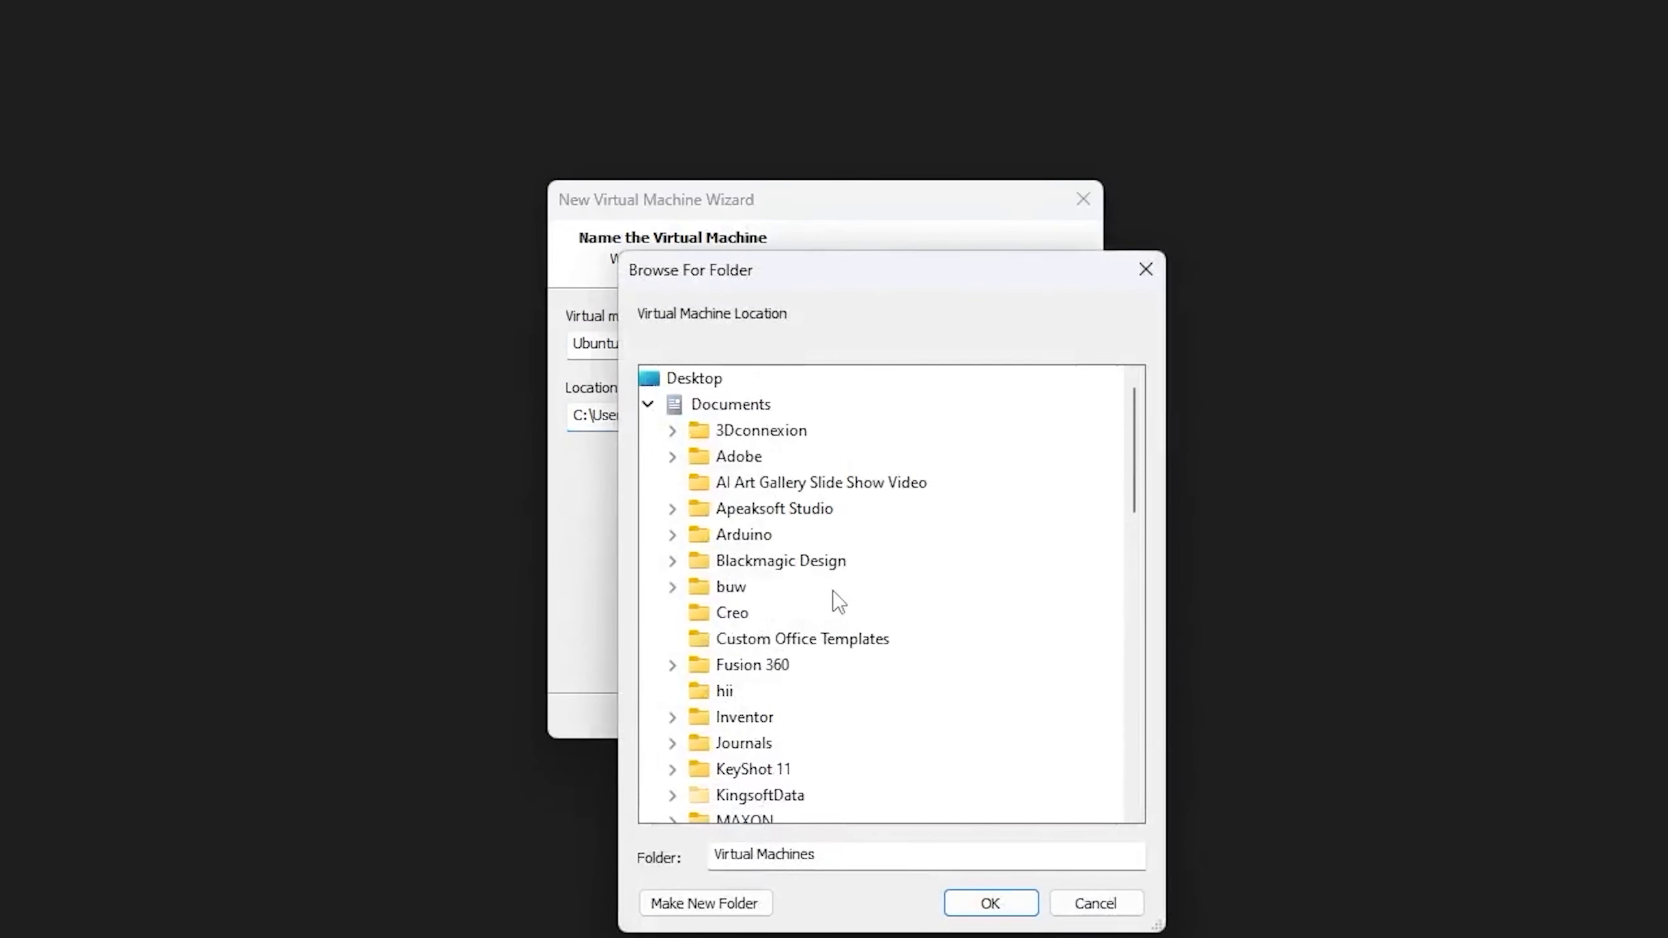
pyautogui.click(649, 405)
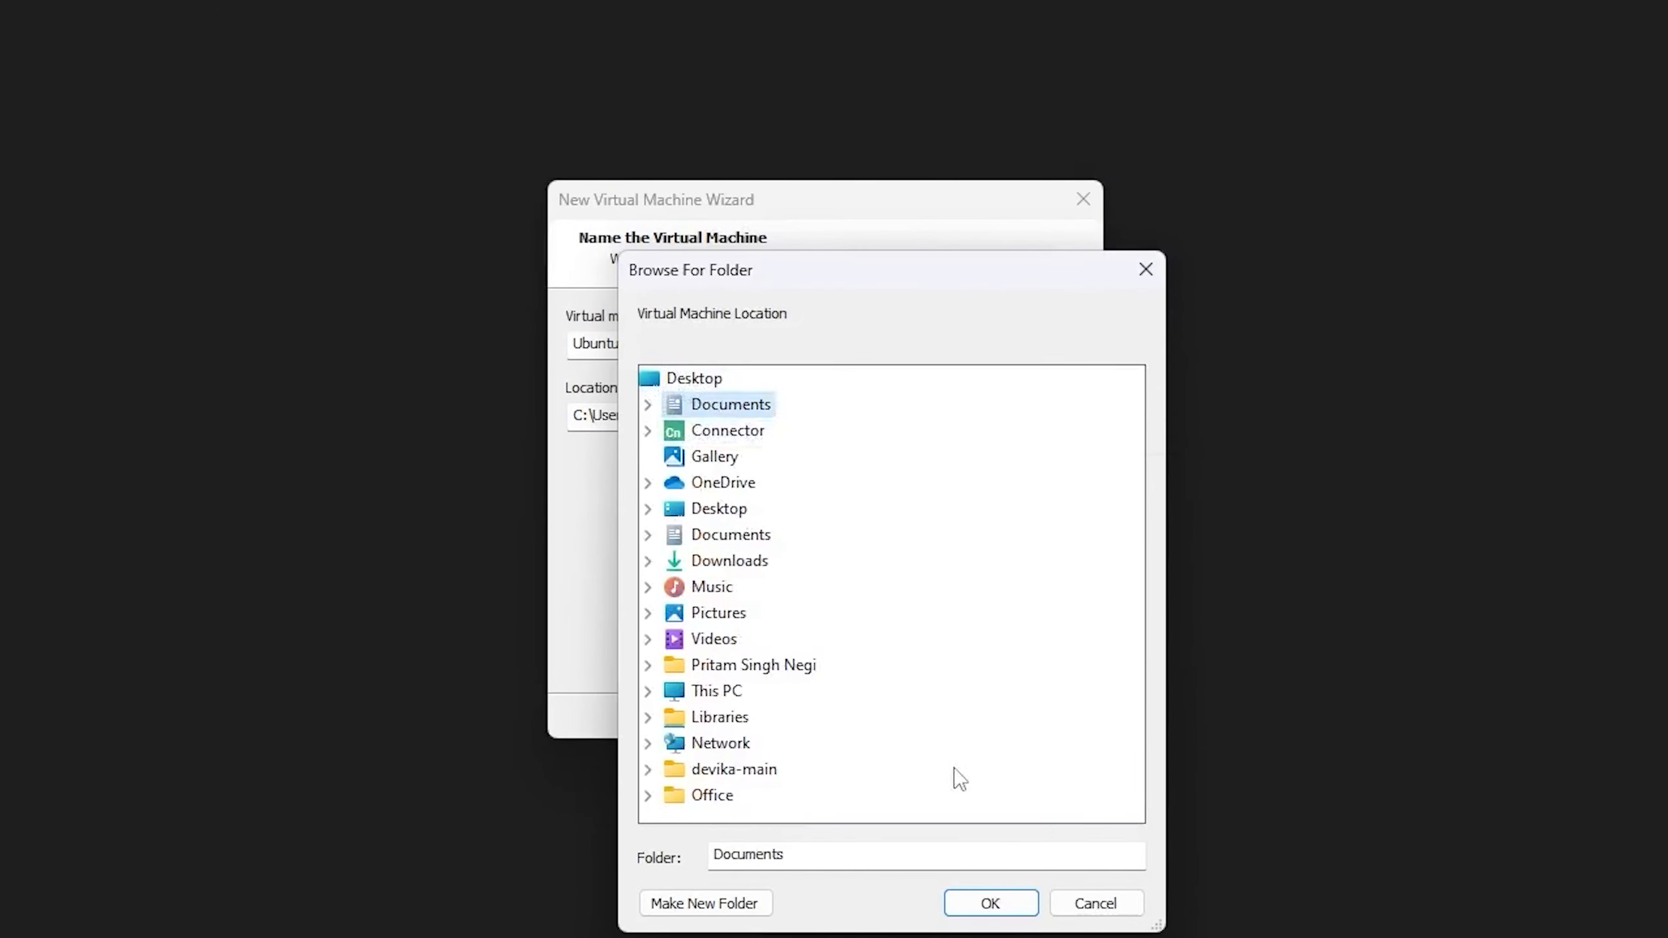
pyautogui.click(647, 691)
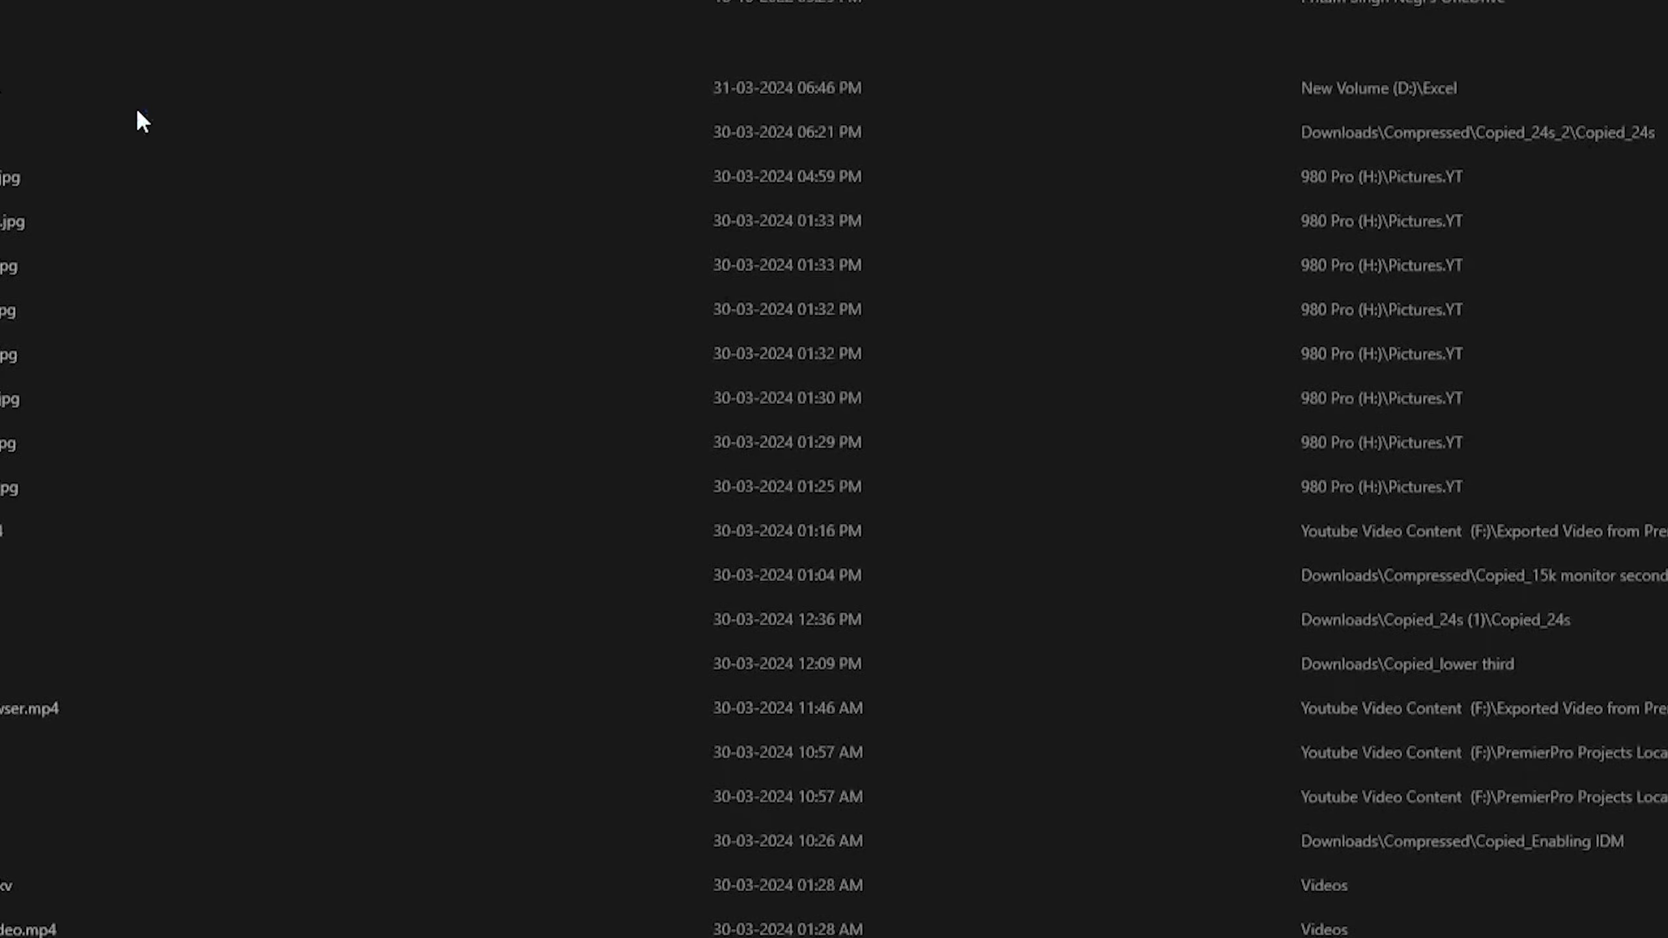
pyautogui.click(119, 508)
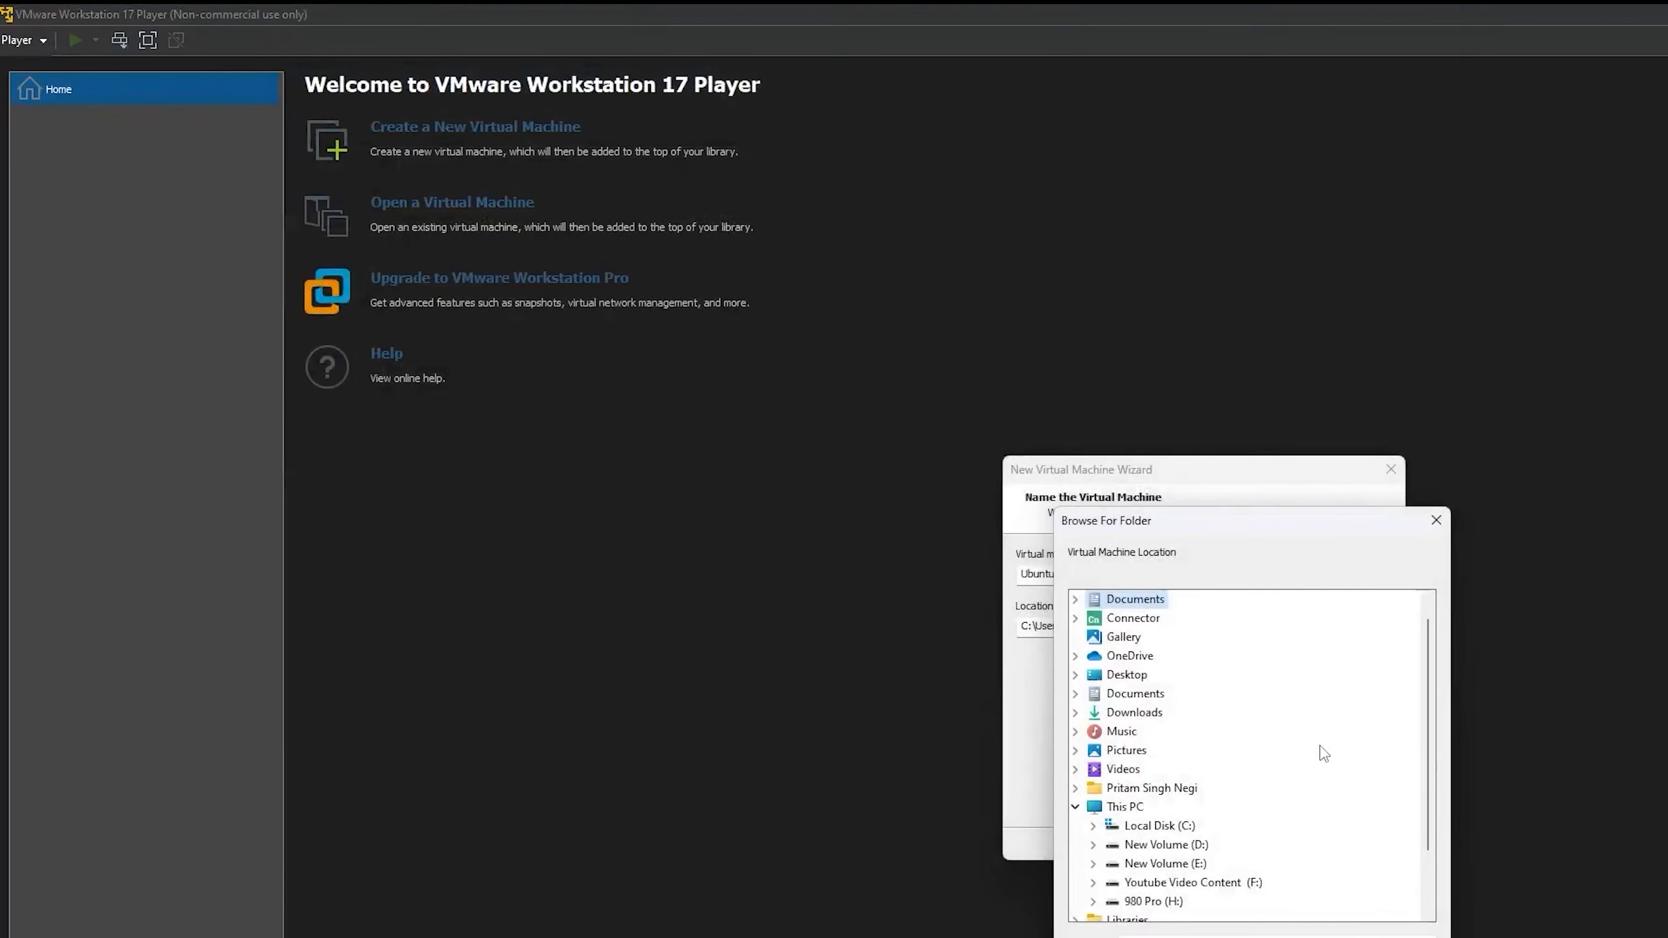
pyautogui.scroll(-1, 1289, 782)
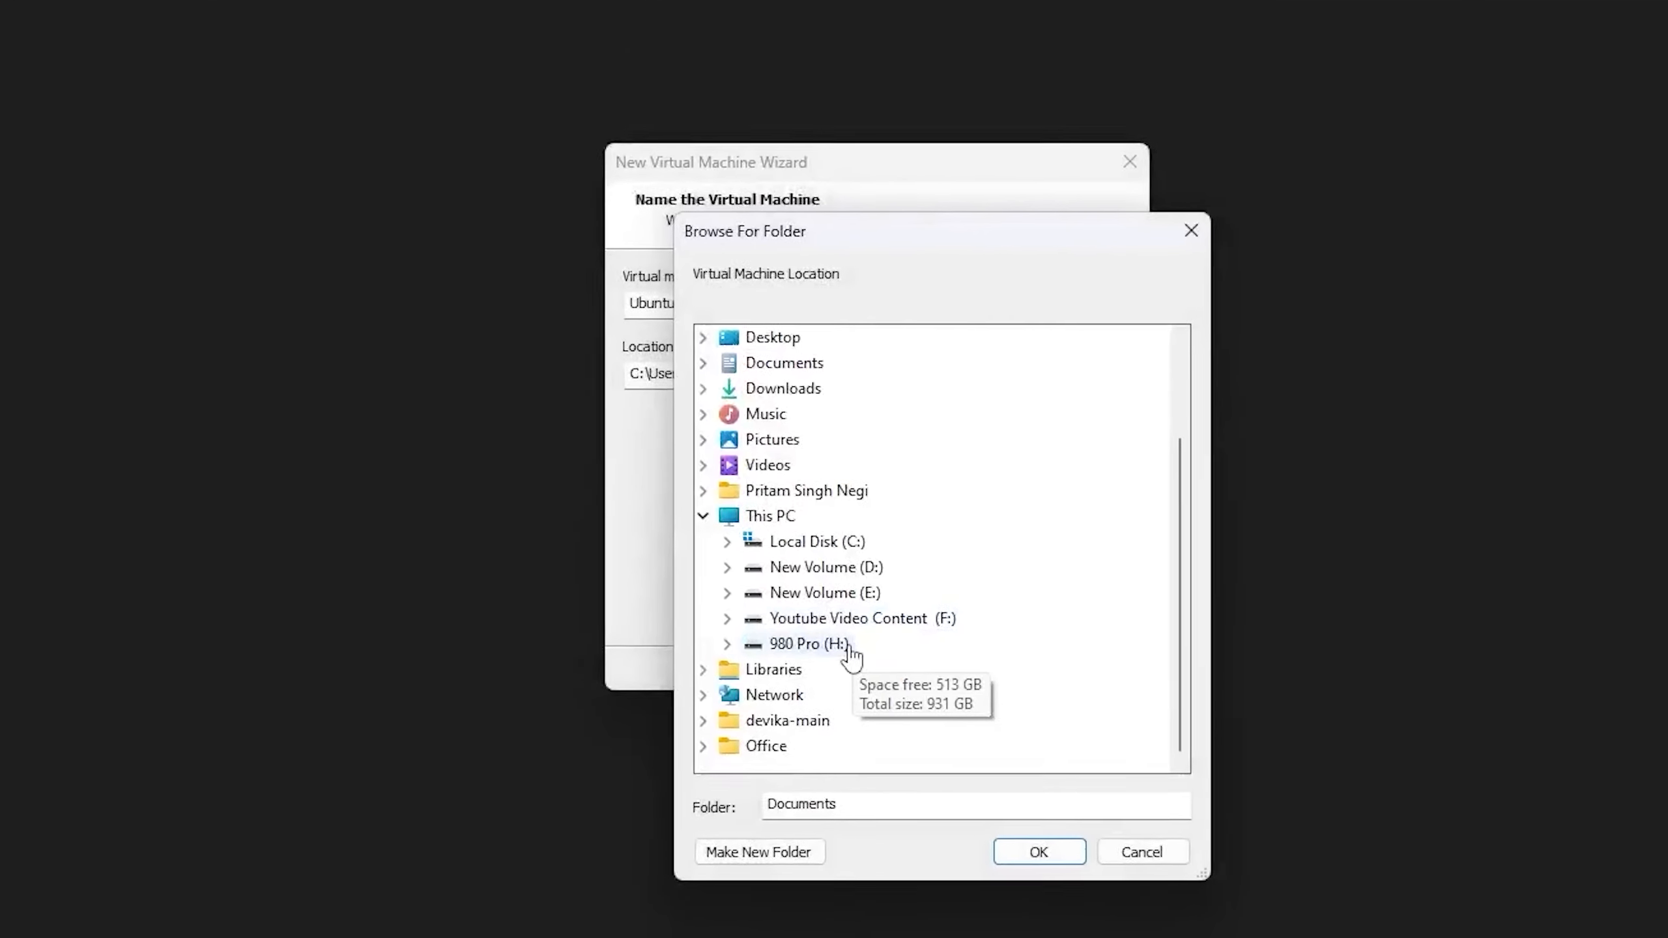
pyautogui.doubleClick(1163, 845)
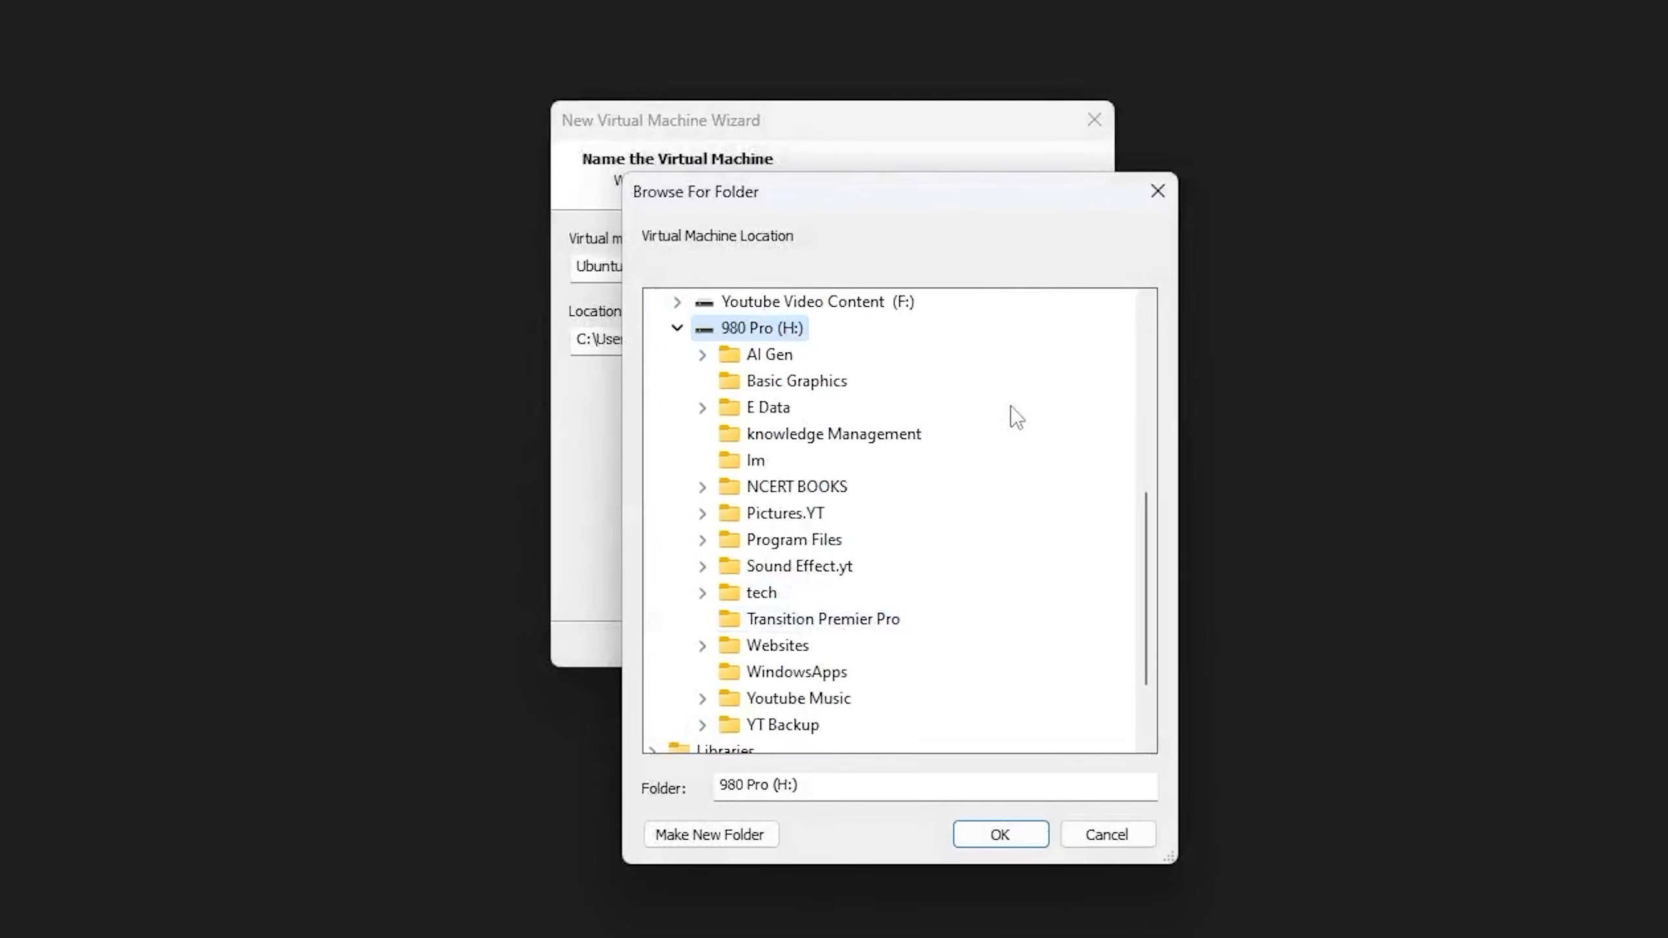
# Create a folder named Virtual Machine on the H: drive and use it as the Ubuntu 64-bit machine's location.
pyautogui.click(702, 836)
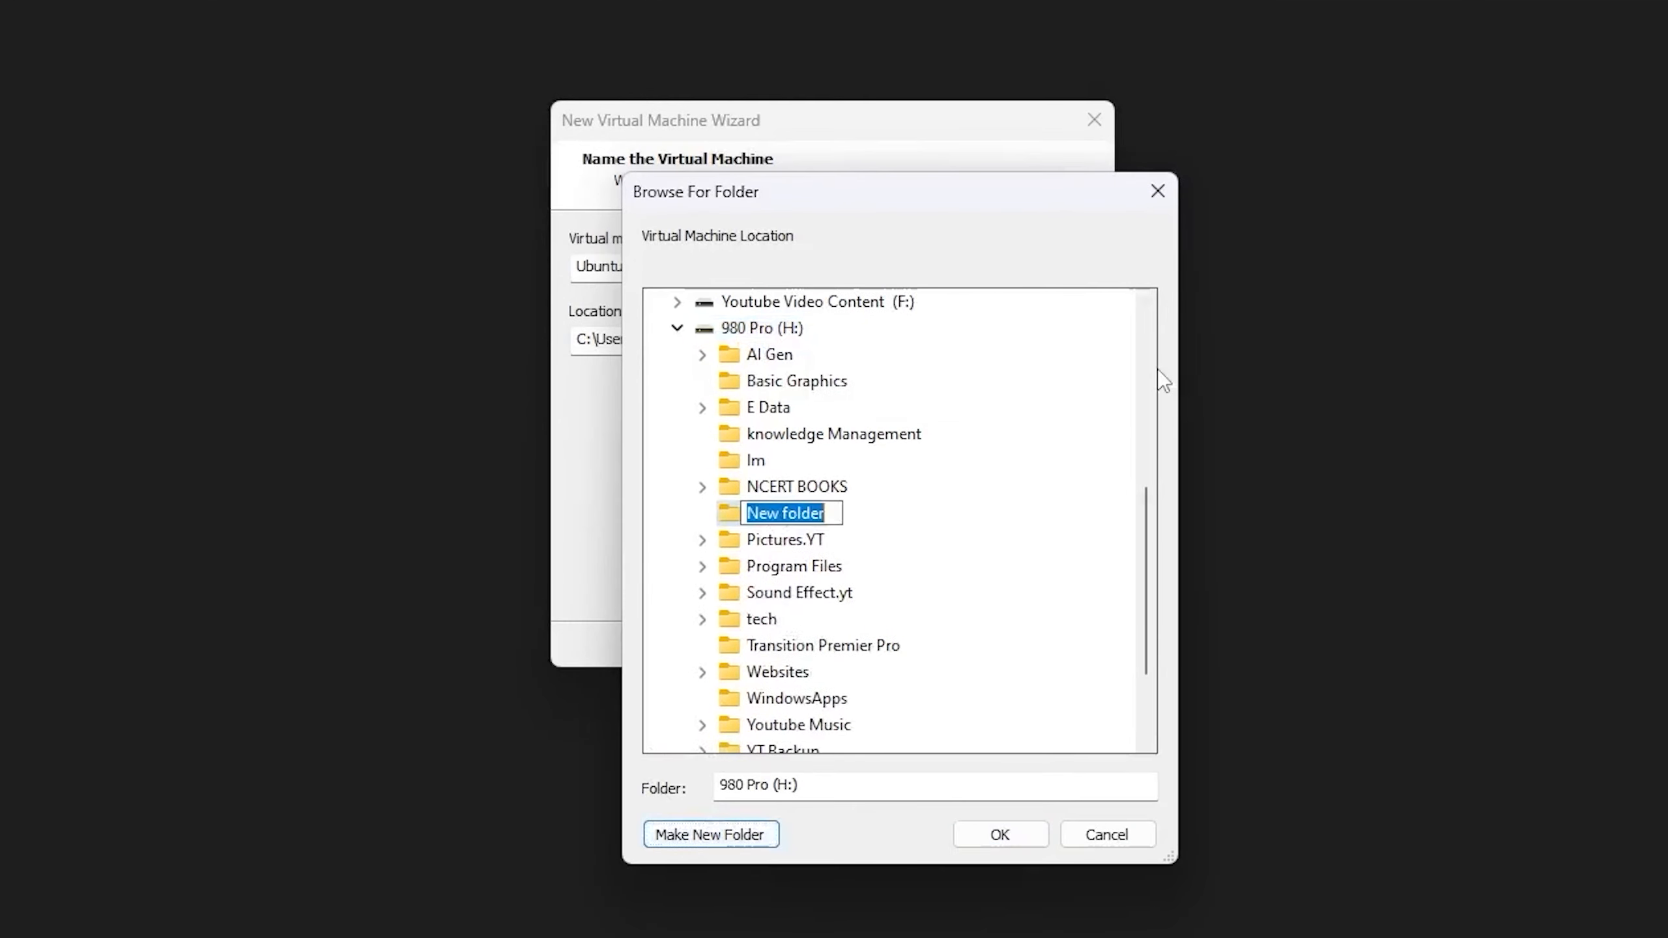
pyautogui.write('Virtual Machine')
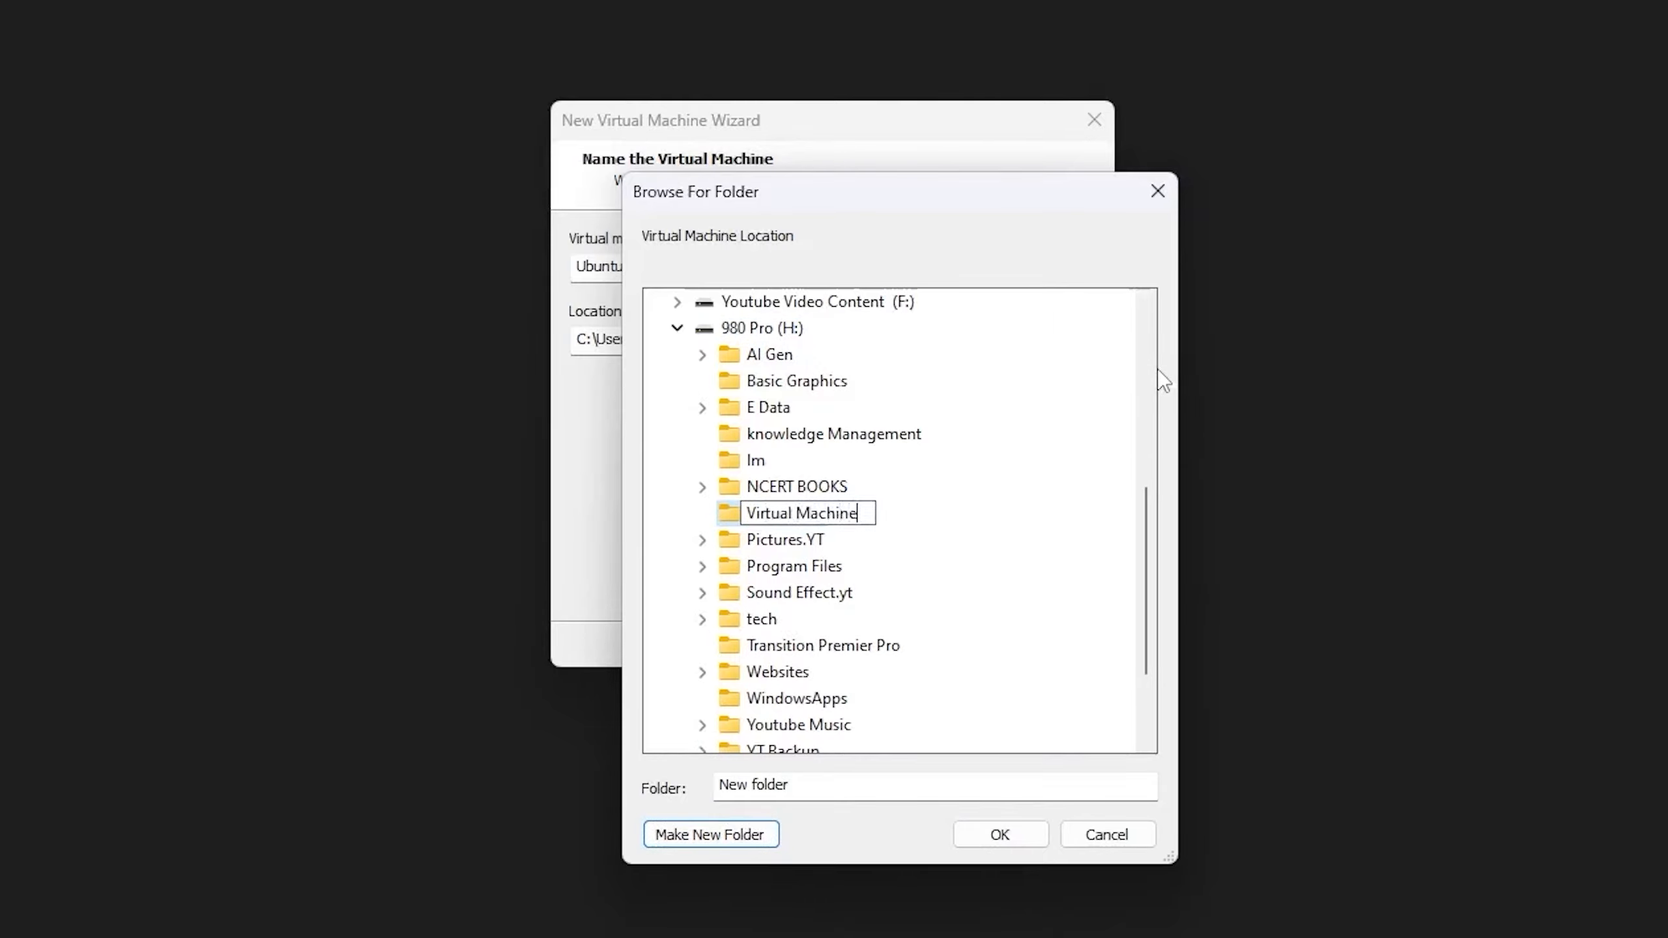
pyautogui.press('Return')
pyautogui.click(982, 844)
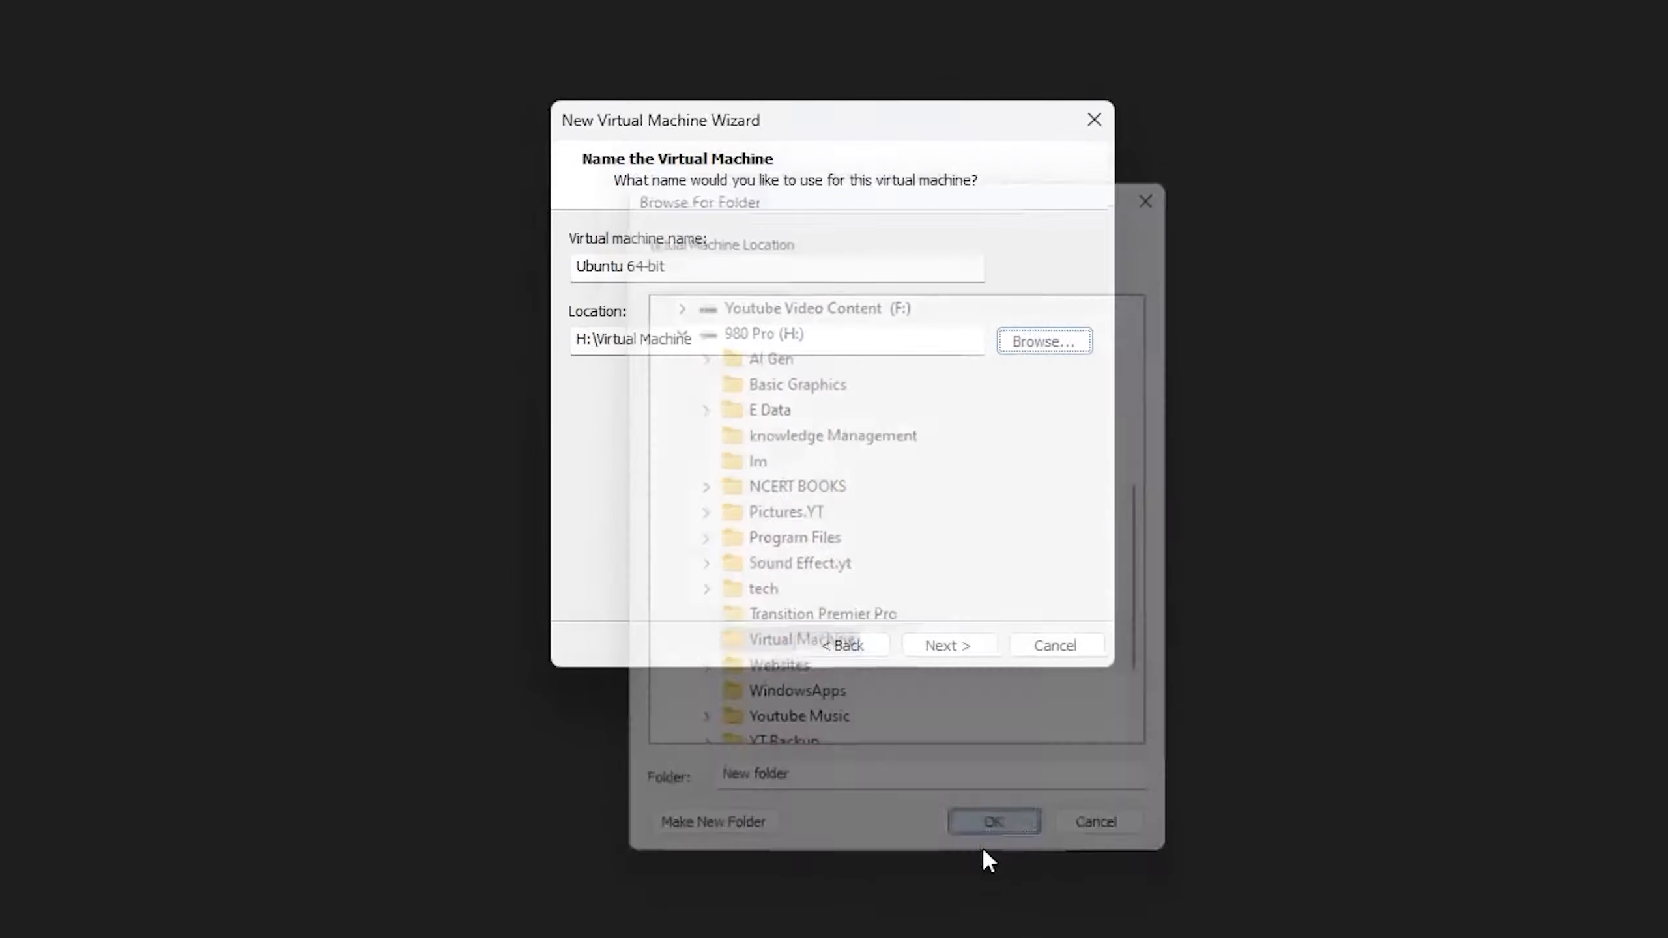
pyautogui.click(982, 647)
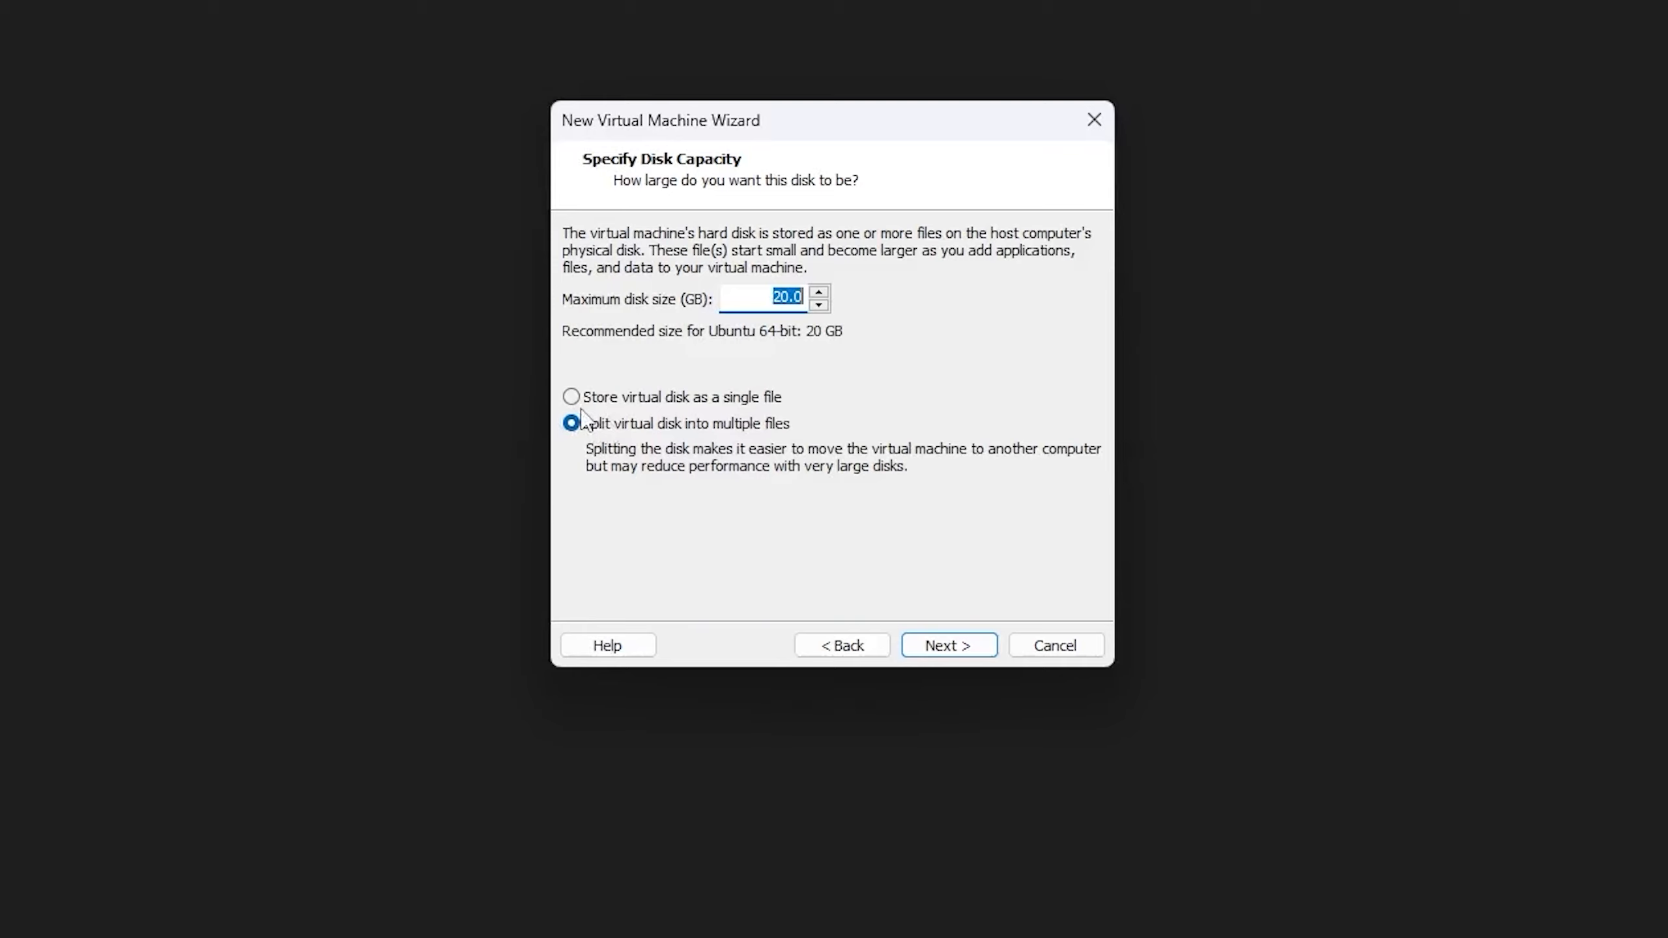
# Accept the 20 GB disk split into multiple files and customize the hardware, raising the memory to 16384 MB.
pyautogui.click(950, 647)
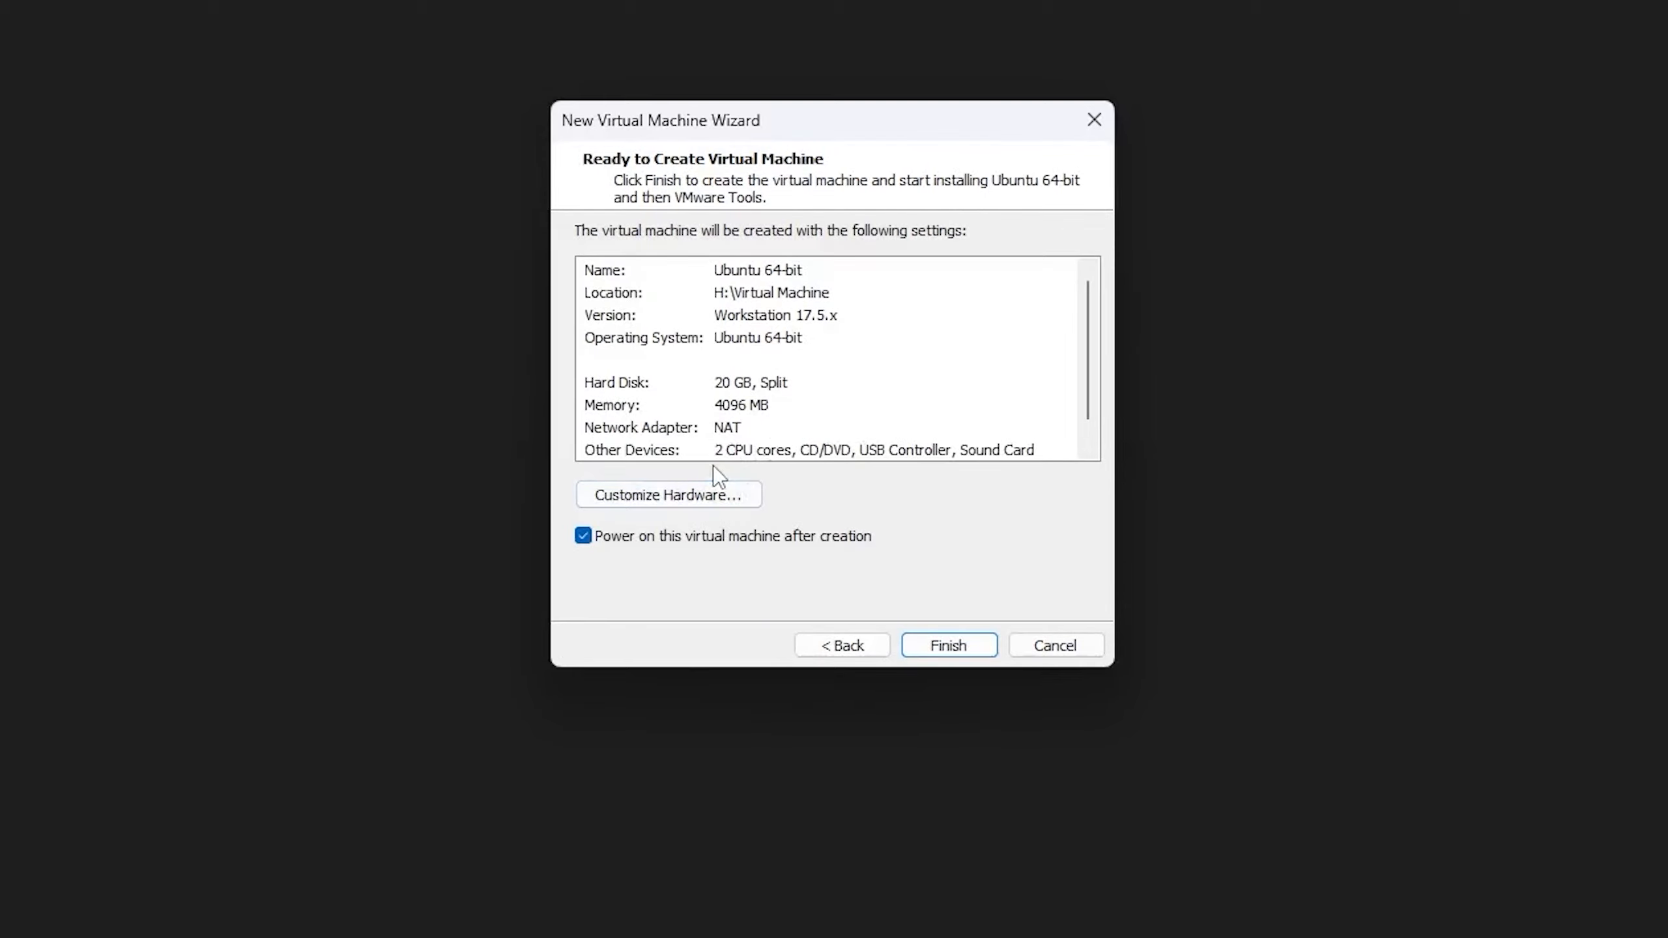
pyautogui.click(719, 496)
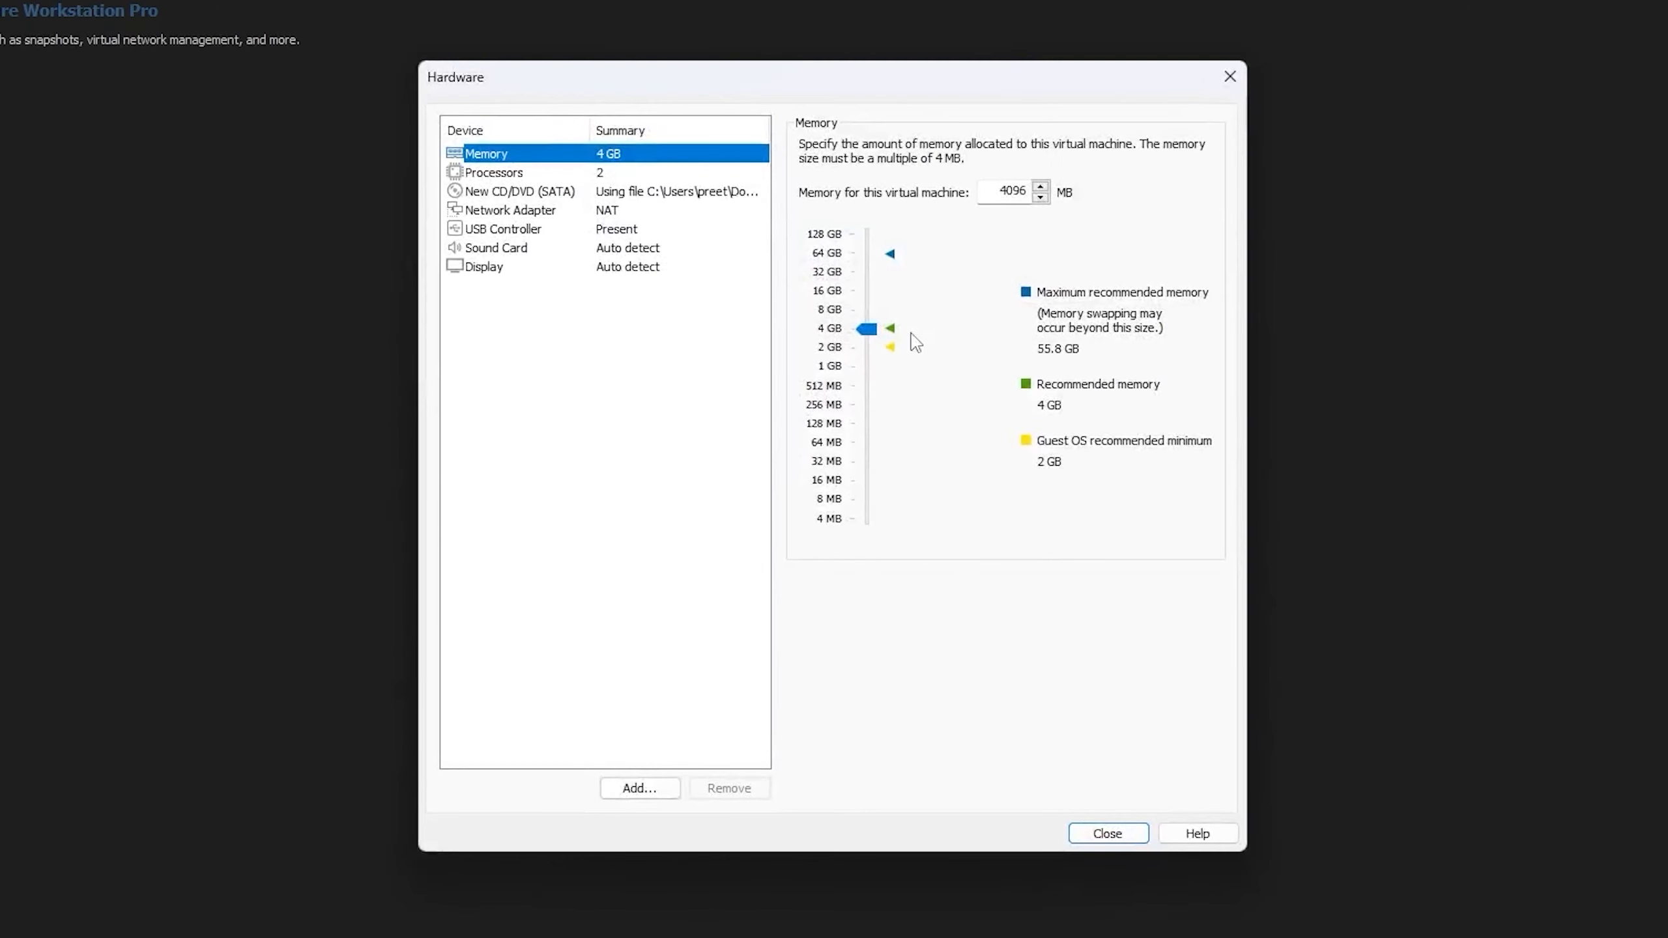
pyautogui.moveTo(873, 232); pyautogui.dragTo(873, 207)
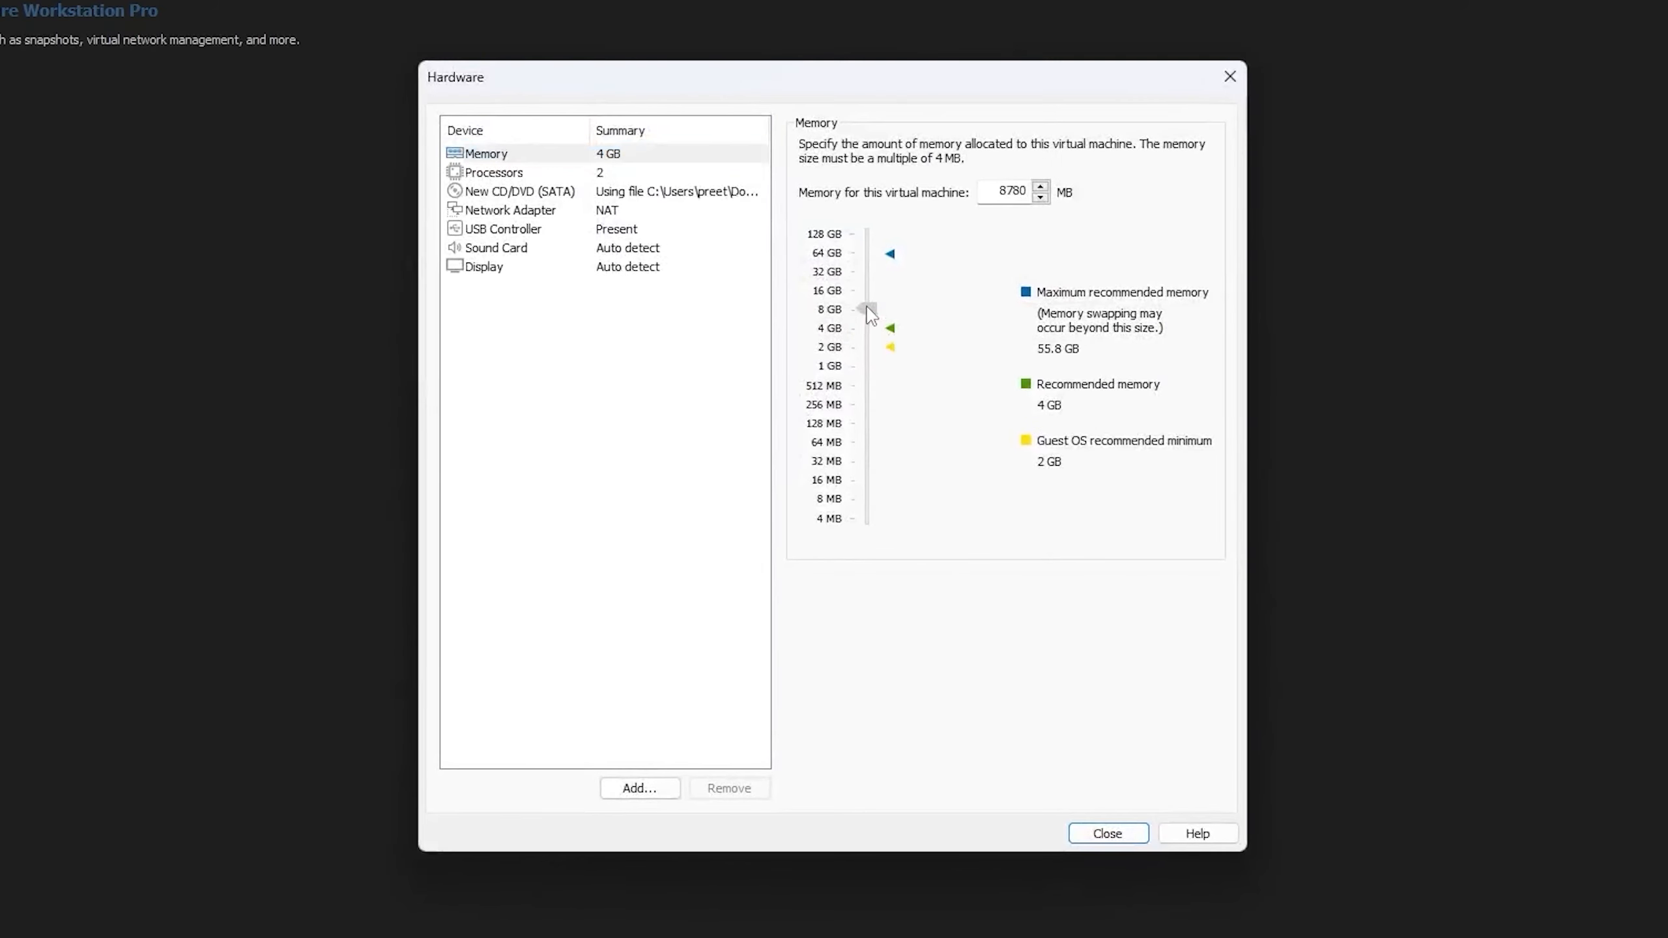
pyautogui.moveTo(871, 315); pyautogui.dragTo(875, 299)
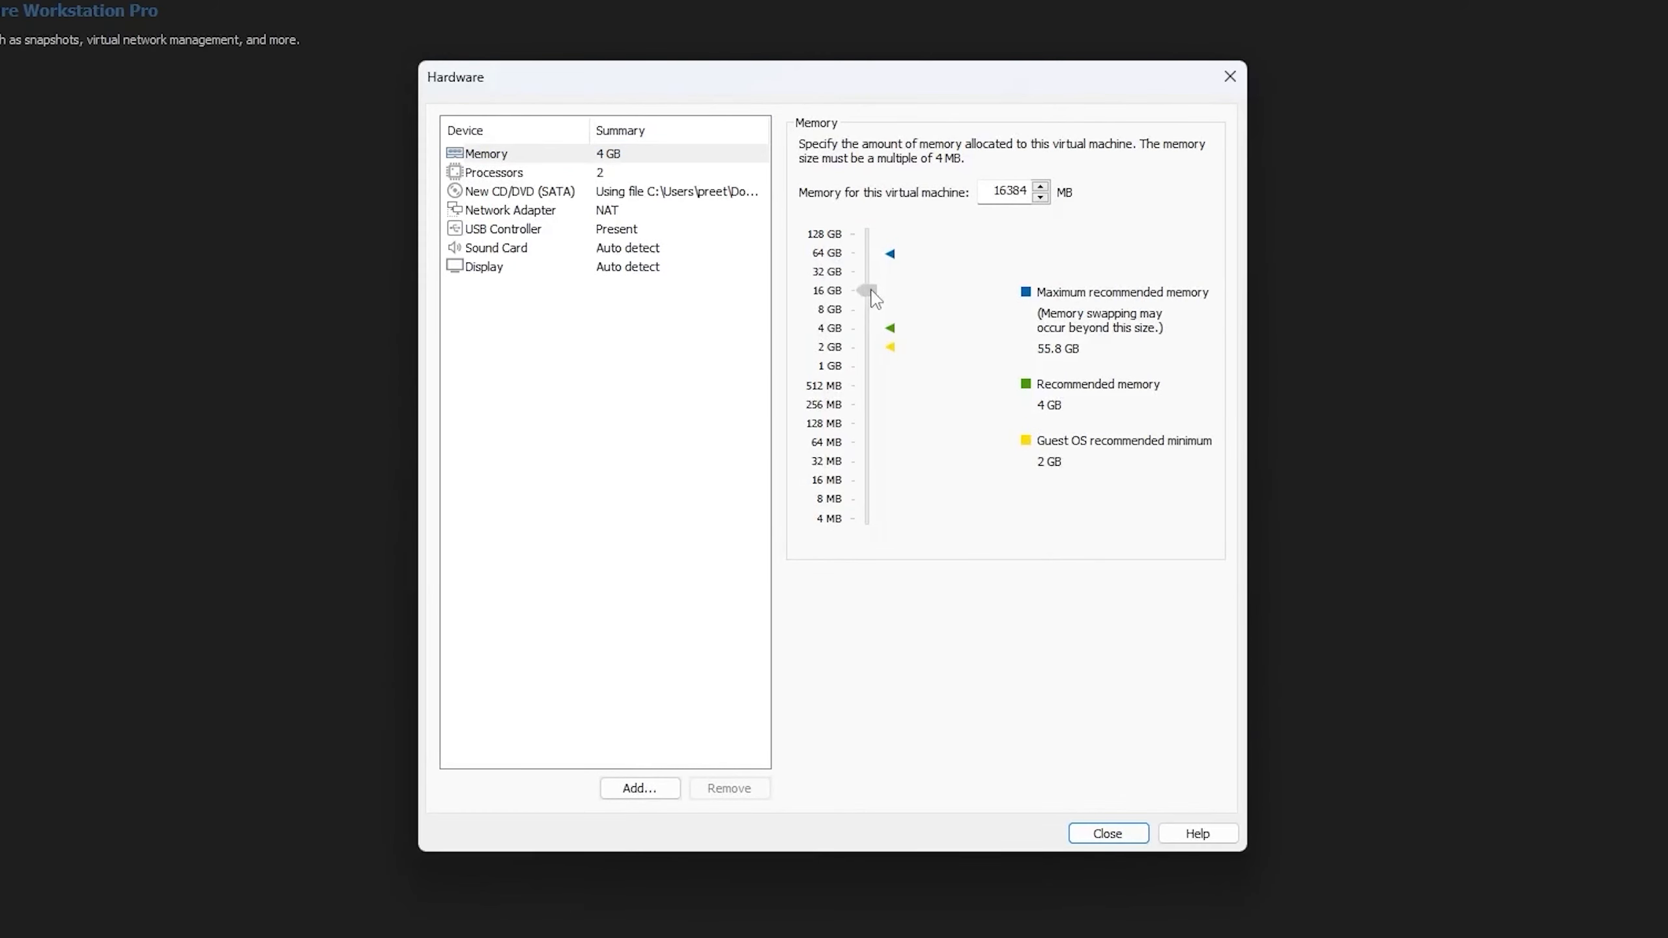